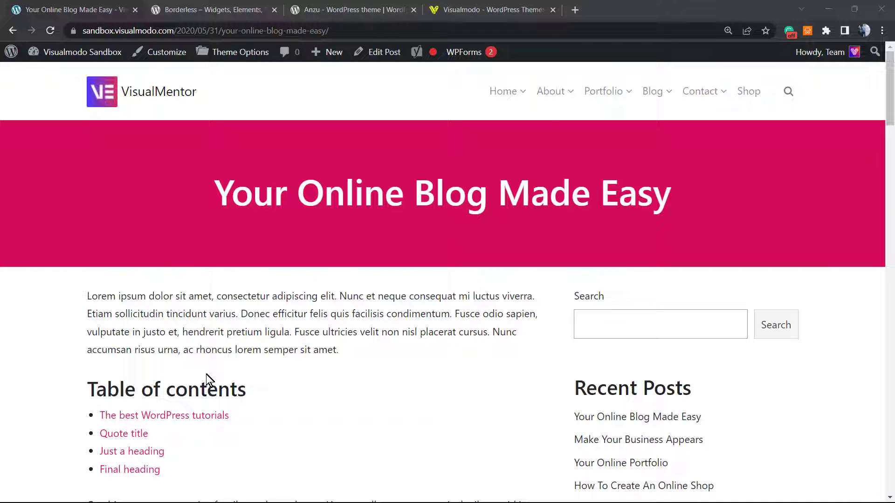
# Try the published post's table of contents links to "The best WordPress tutorials", "Quote title" and "Final heading", returning to the contents list after each
pyautogui.click(186, 416)
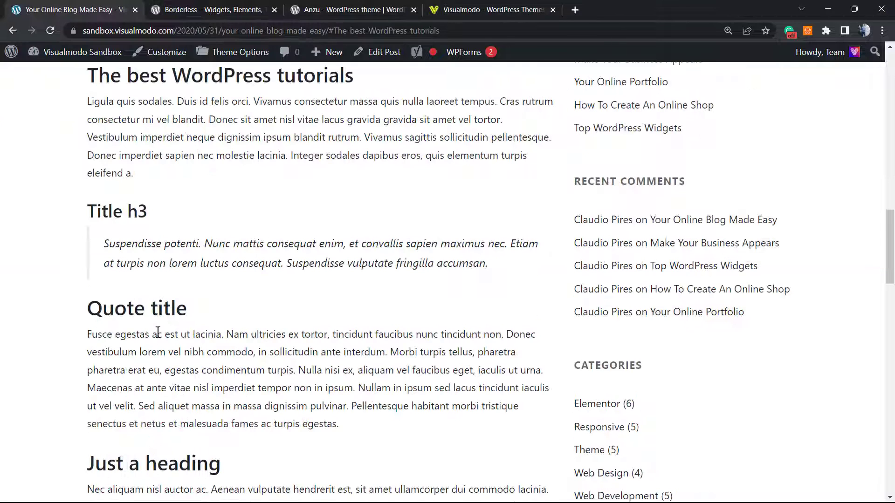
pyautogui.scroll(15, 180, 251)
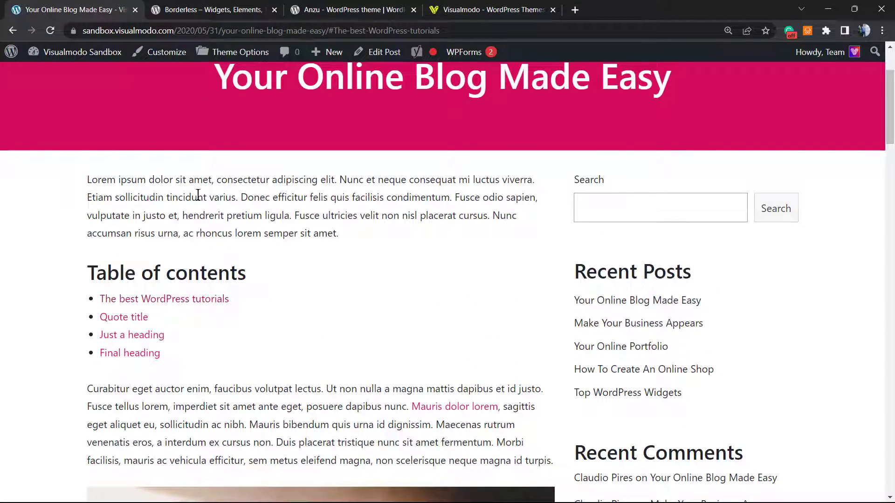
pyautogui.tripleClick(198, 195)
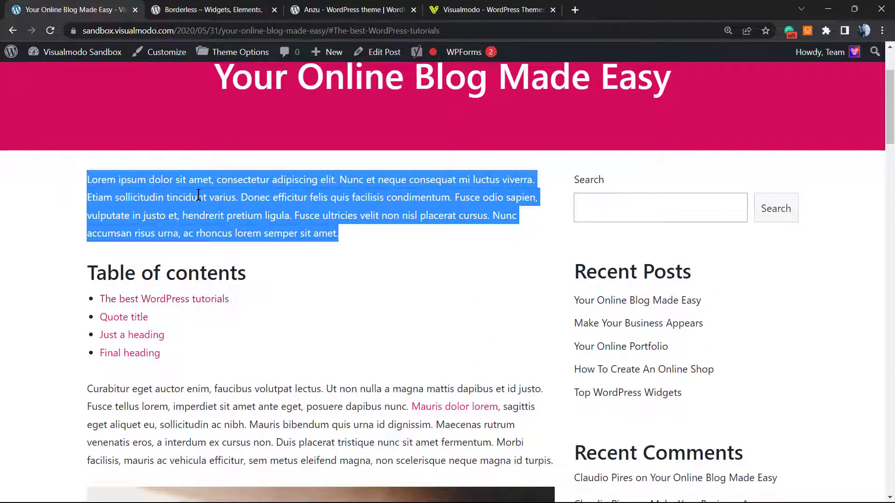
pyautogui.click(126, 321)
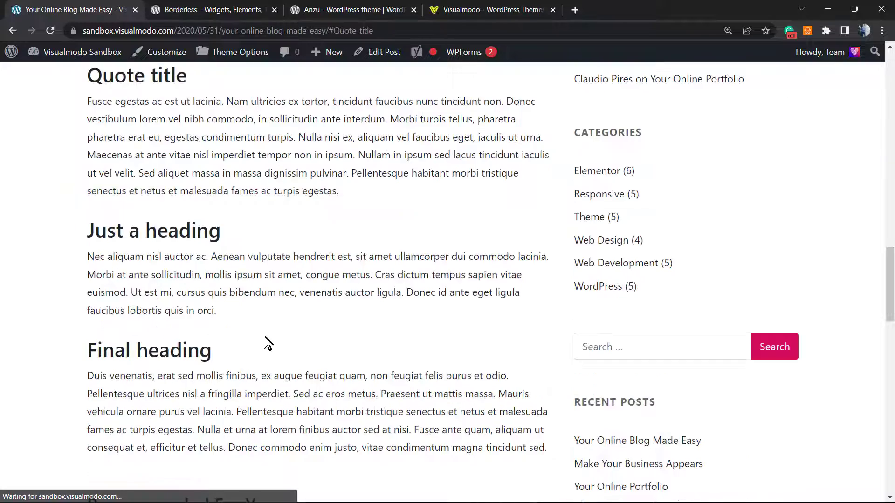
pyautogui.scroll(10, 266, 340)
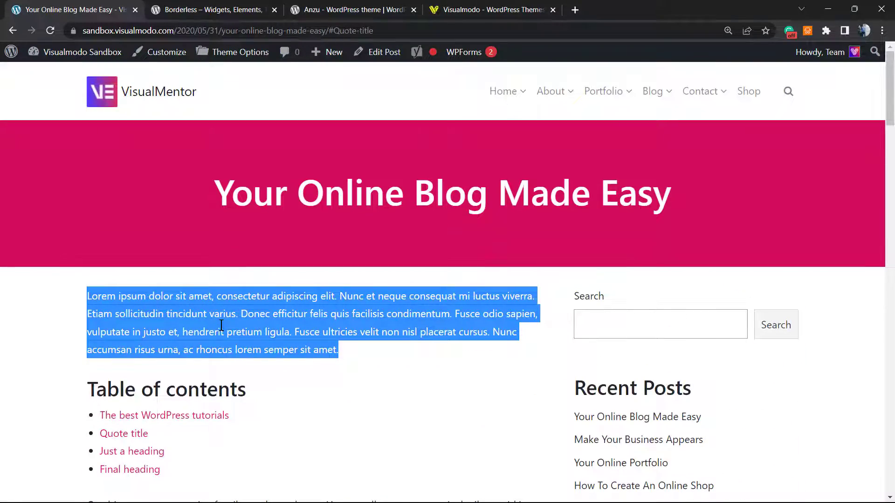
pyautogui.scroll(-2, 221, 326)
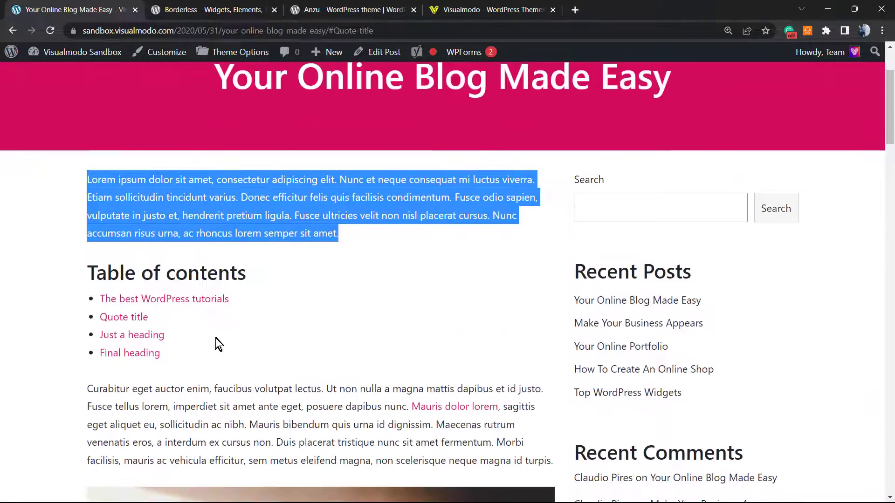
pyautogui.click(142, 358)
pyautogui.scroll(5, 113, 319)
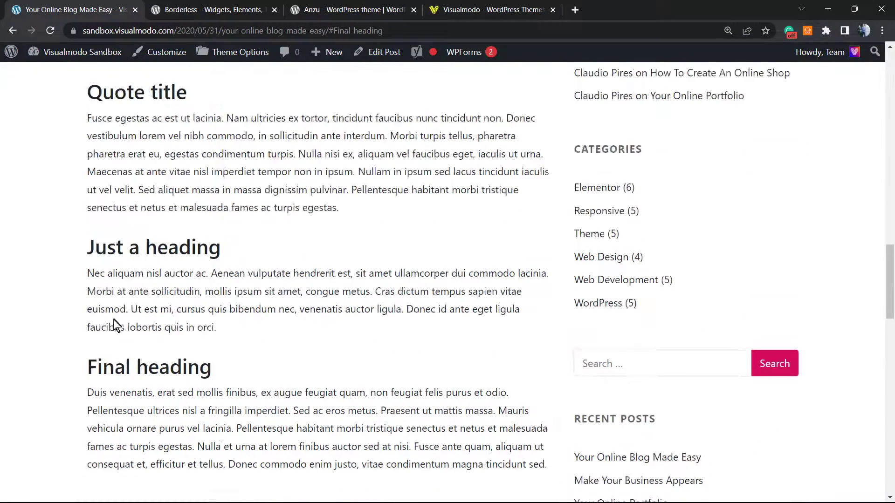
pyautogui.scroll(15, 154, 362)
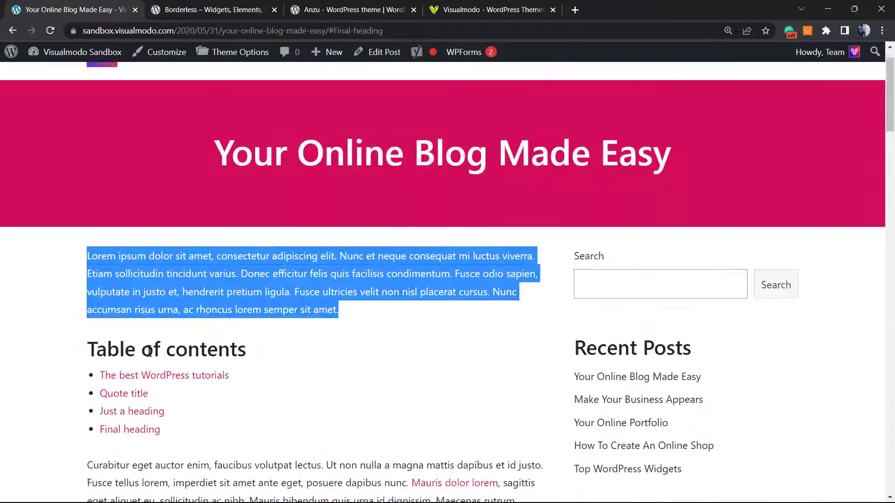
pyautogui.tripleClick(206, 393)
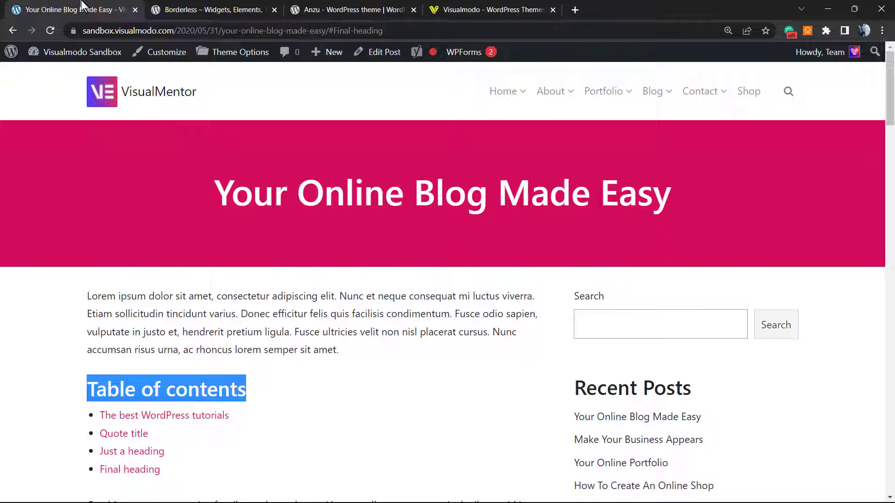
# Go to the site's dashboard and open the post "Your Online Blog Made Easy" for editing from the posts list
pyautogui.moveTo(68, 54)
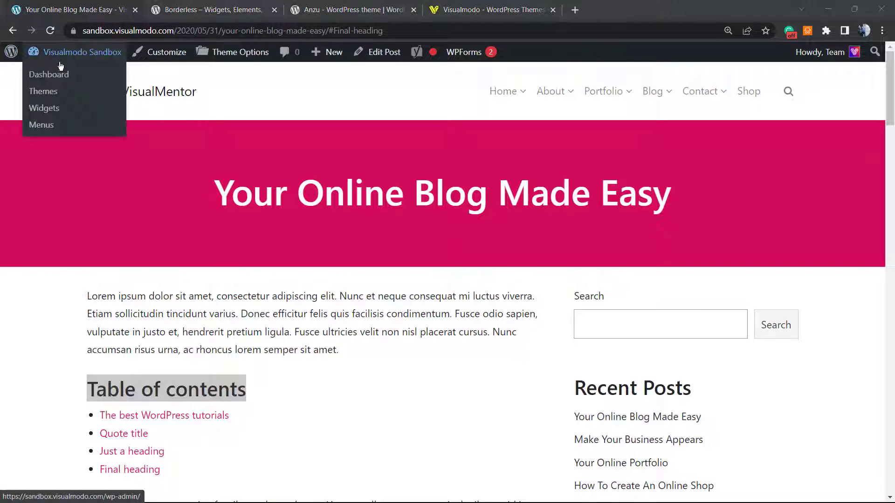
pyautogui.click(55, 75)
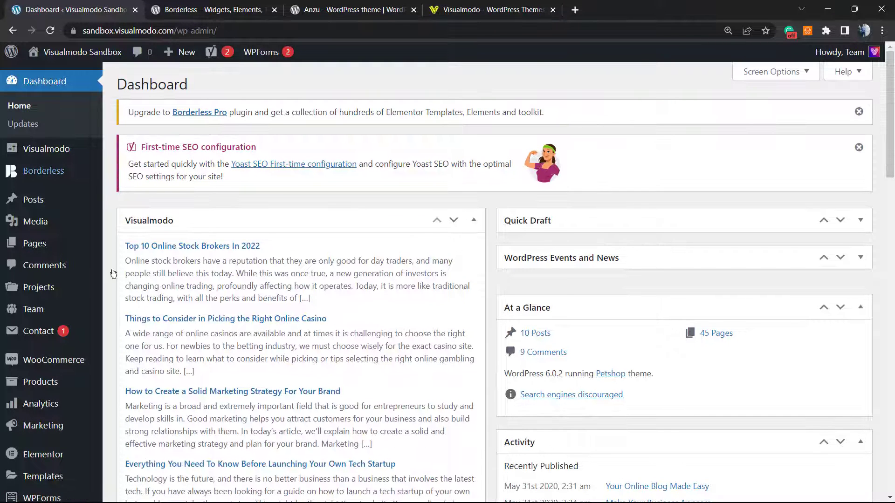
pyautogui.tripleClick(164, 165)
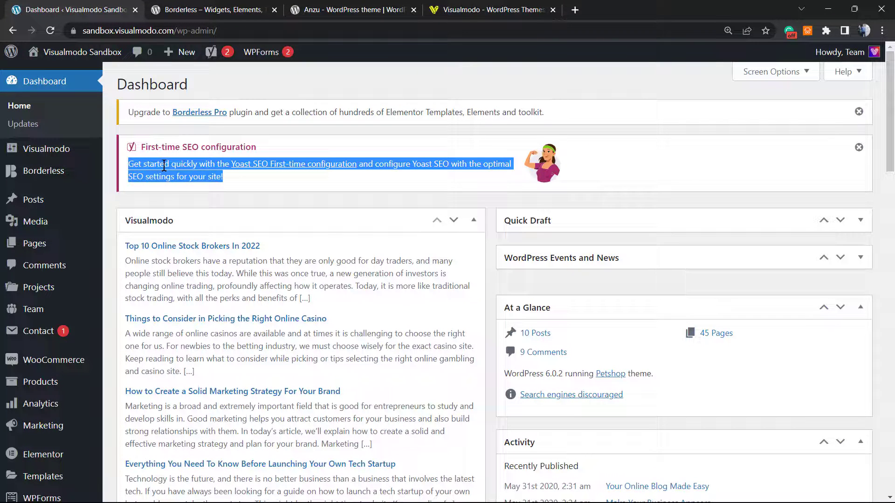
pyautogui.doubleClick(180, 176)
pyautogui.doubleClick(181, 176)
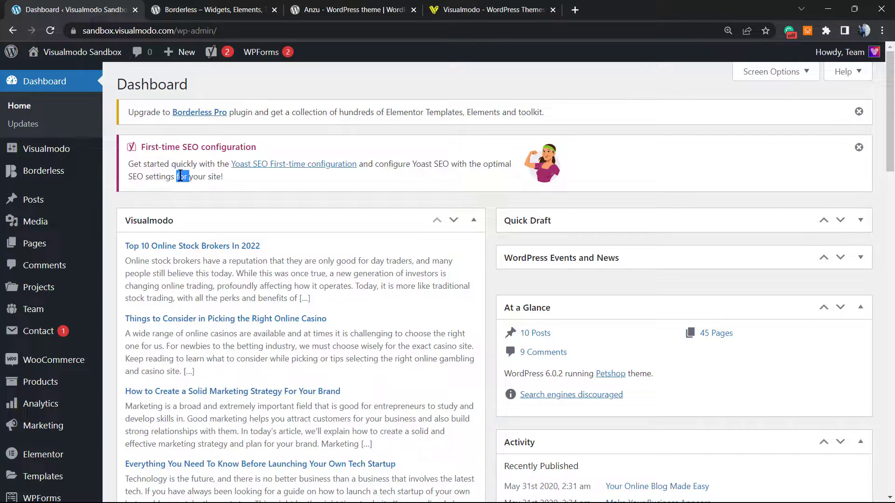
pyautogui.tripleClick(180, 176)
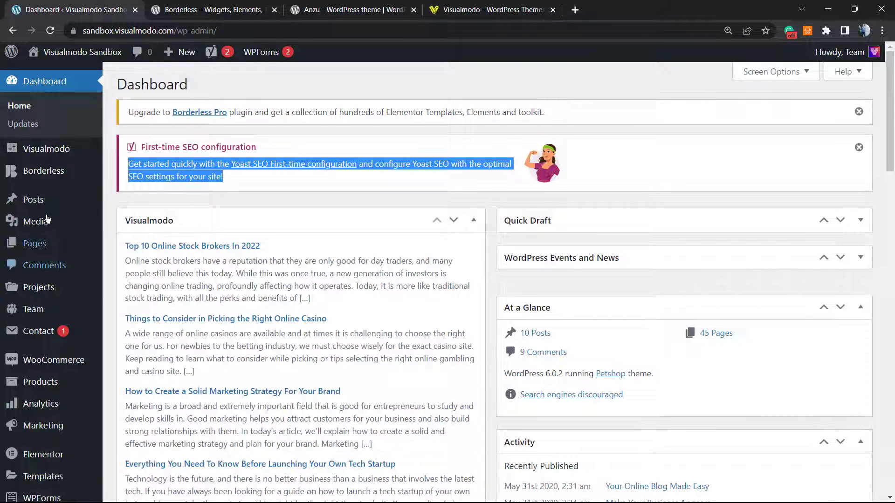
pyautogui.click(31, 199)
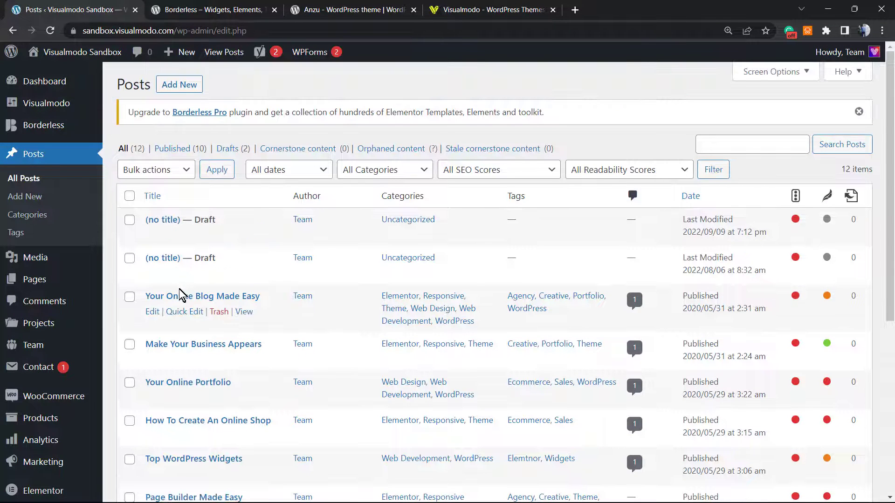
pyautogui.click(171, 296)
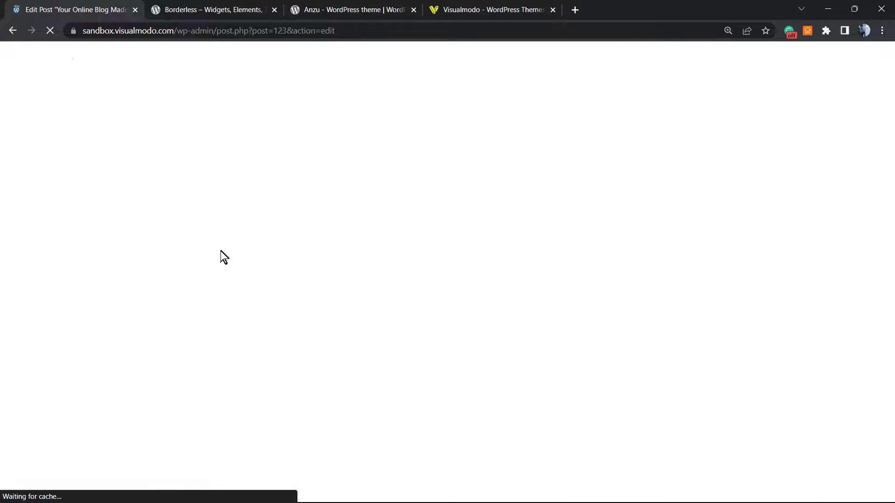
# Remove the existing Yoast Table of Contents block from the post
pyautogui.click(346, 300)
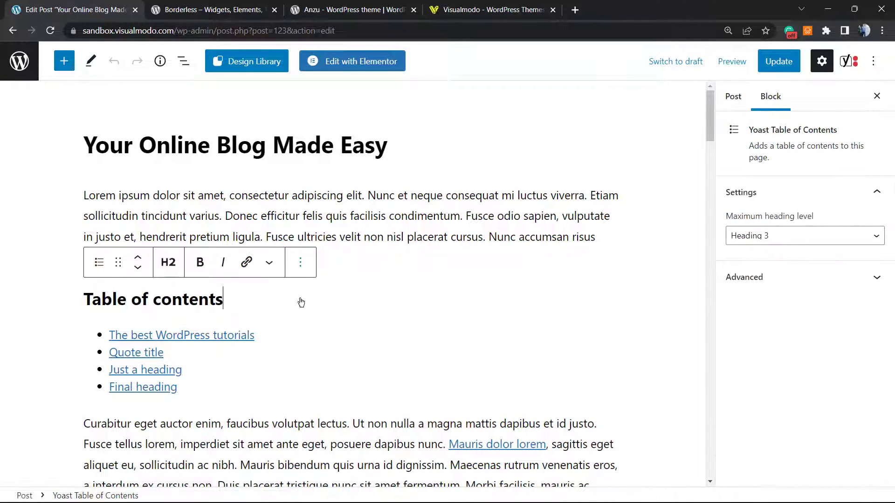
pyautogui.click(203, 270)
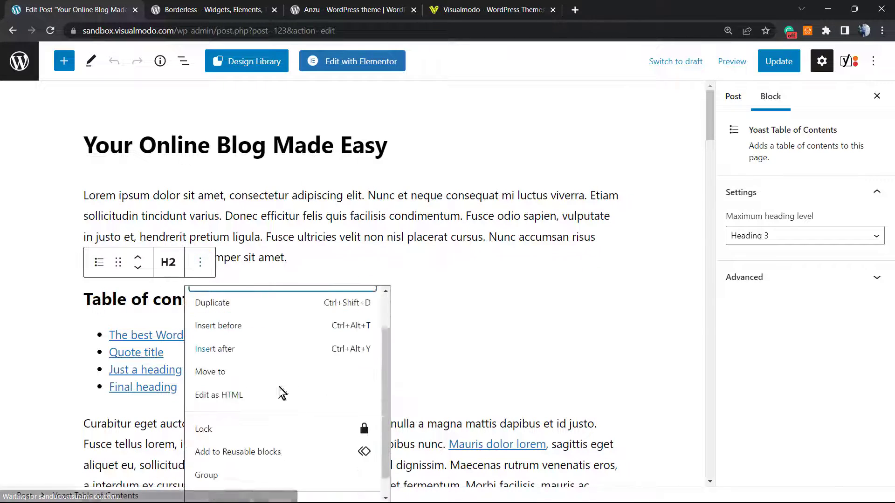
pyautogui.scroll(-1, 279, 419)
pyautogui.click(270, 487)
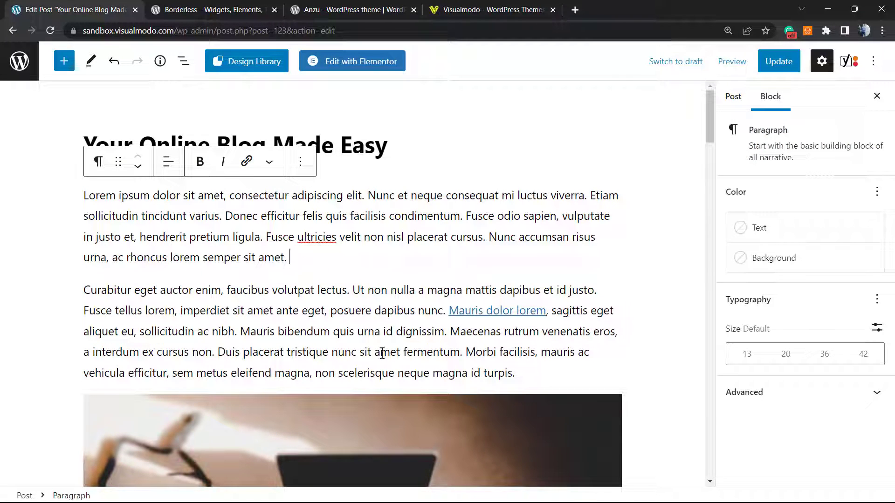
# Inspect the heading blocks throughout the post, from "The best WordPress tutorials" to "Final heading", and check their heading levels
pyautogui.scroll(-10, 320, 264)
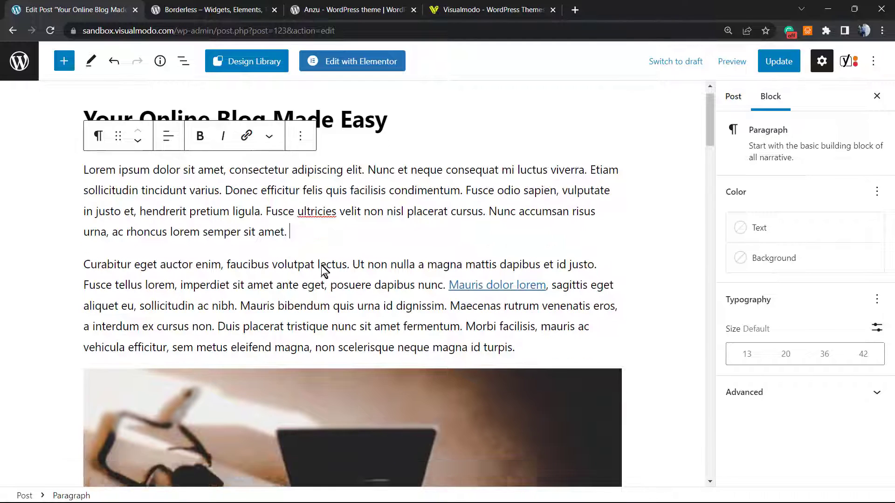
pyautogui.scroll(-1, 274, 275)
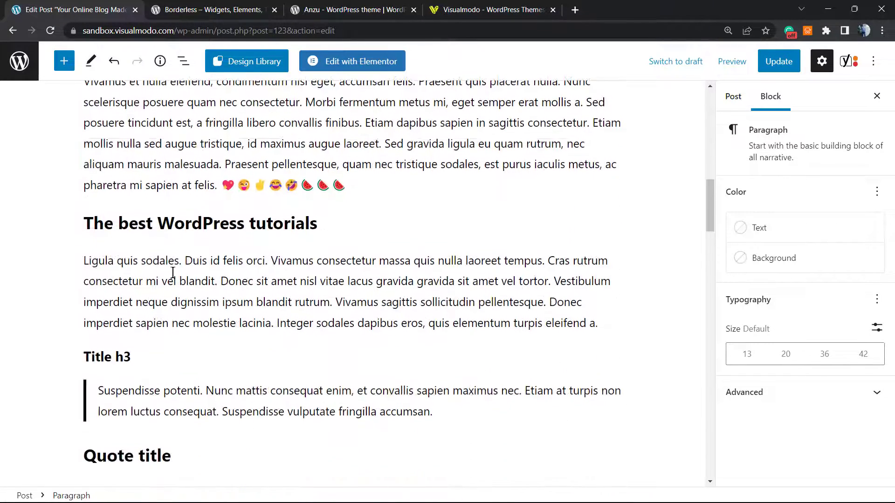
pyautogui.click(146, 223)
pyautogui.click(111, 355)
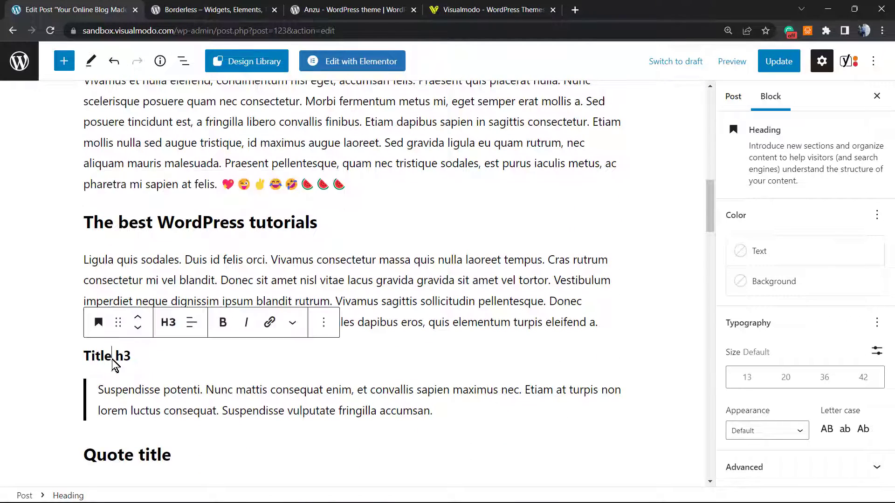
pyautogui.scroll(-2, 154, 366)
pyautogui.click(134, 337)
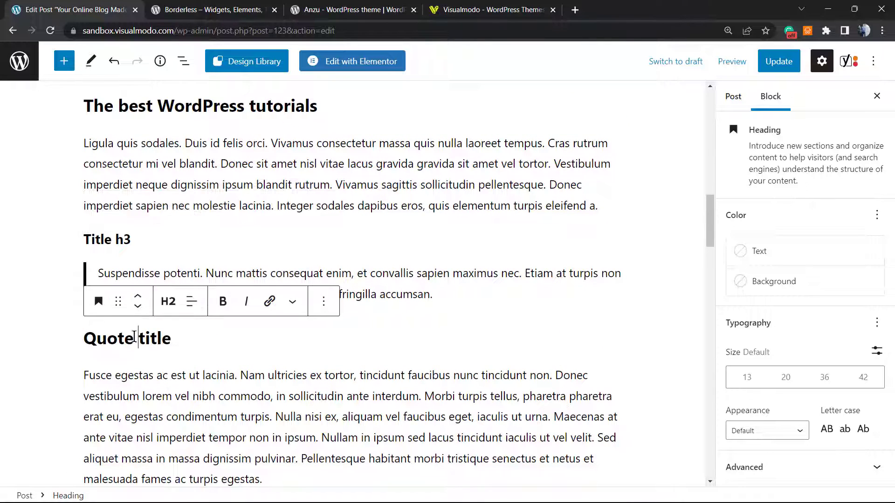
pyautogui.scroll(-6, 133, 344)
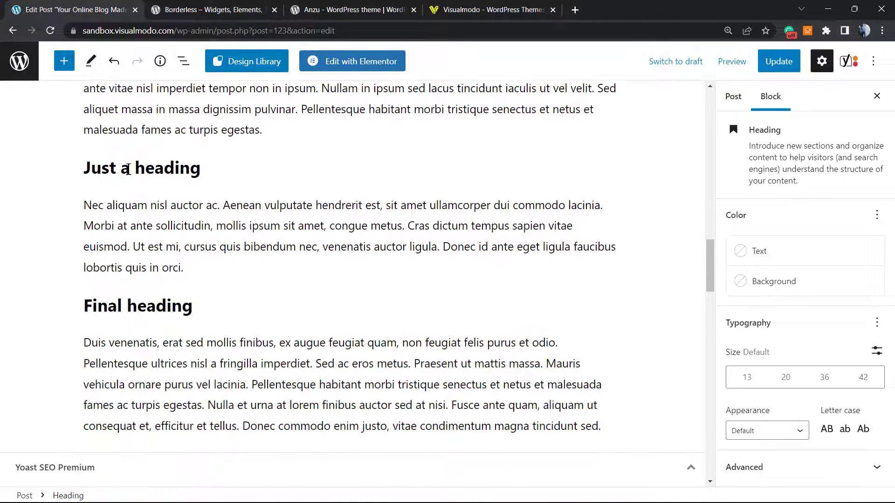
pyautogui.click(127, 169)
pyautogui.click(138, 305)
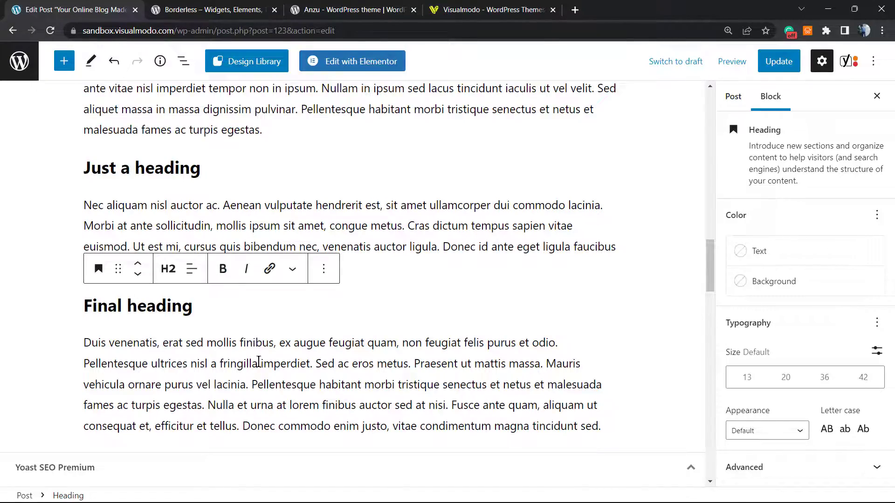
pyautogui.scroll(8, 258, 363)
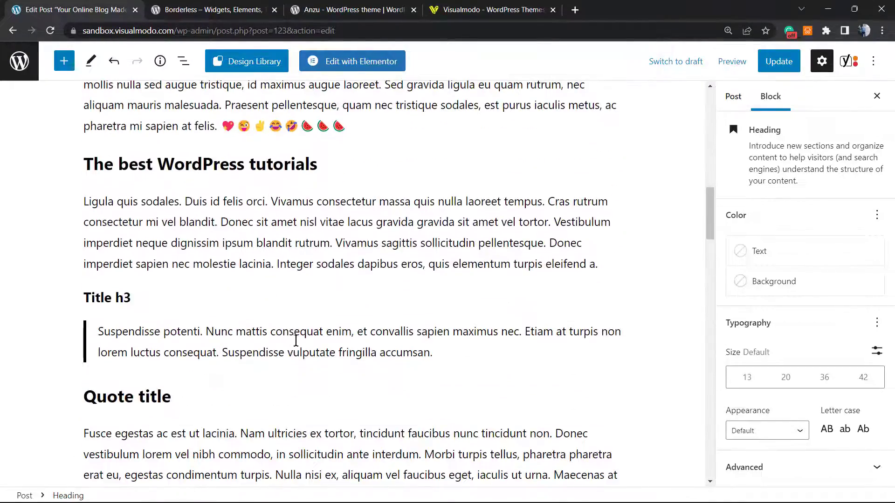
pyautogui.scroll(10, 295, 340)
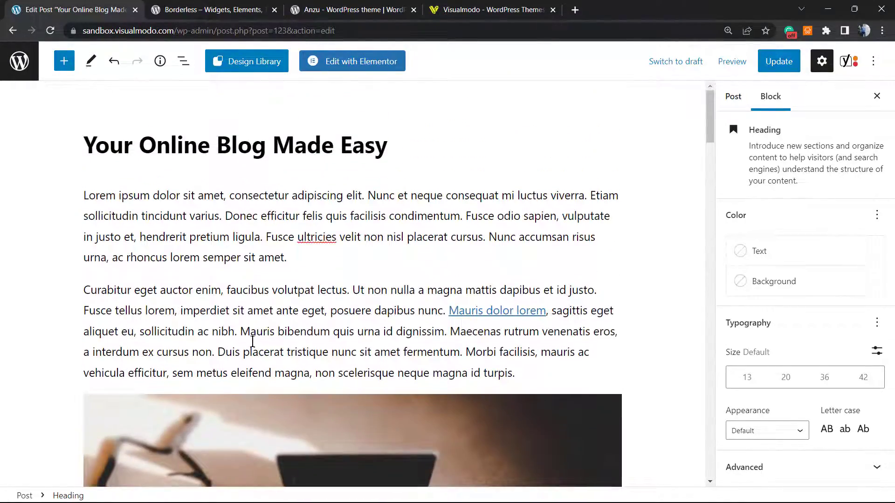
# Insert a Yoast Table of Contents block below the opening paragraph, finding it with the search term "table", and save the post
pyautogui.click(309, 258)
pyautogui.press('Return')
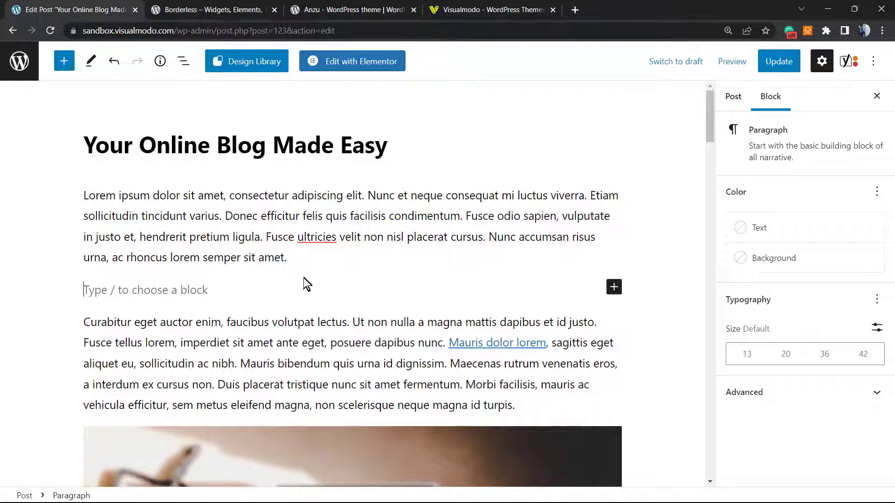
pyautogui.click(614, 290)
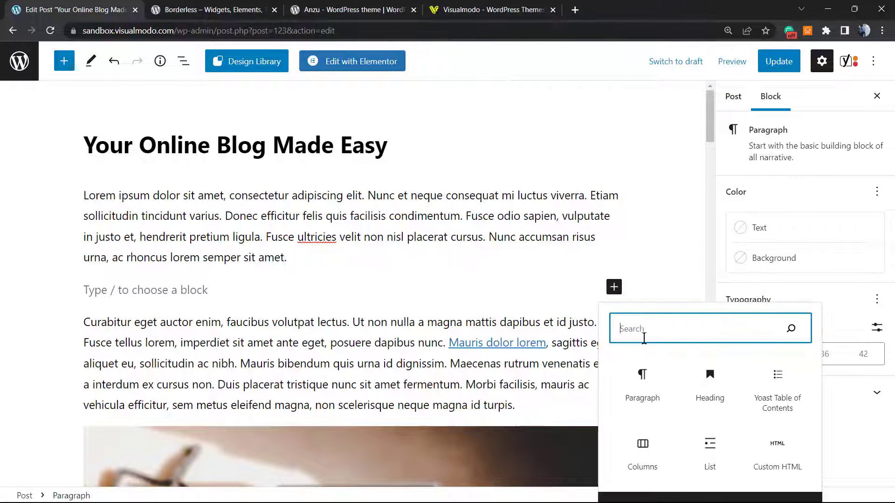
pyautogui.write('table')
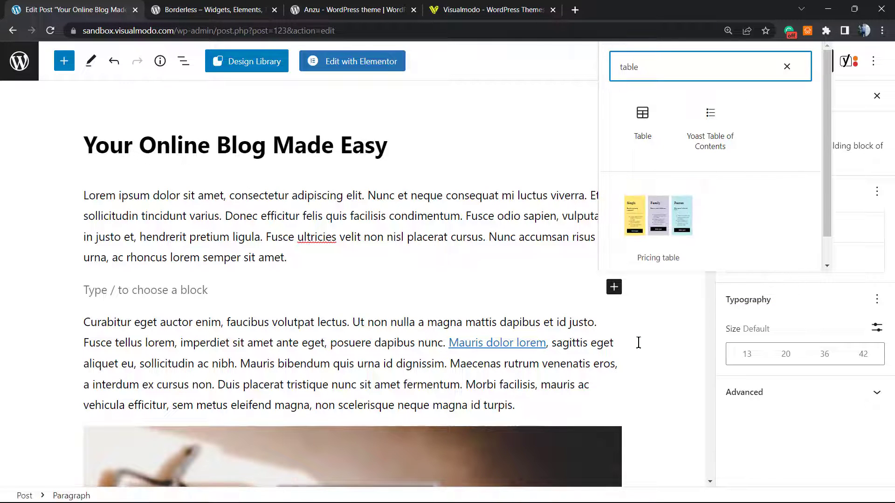
pyautogui.click(705, 149)
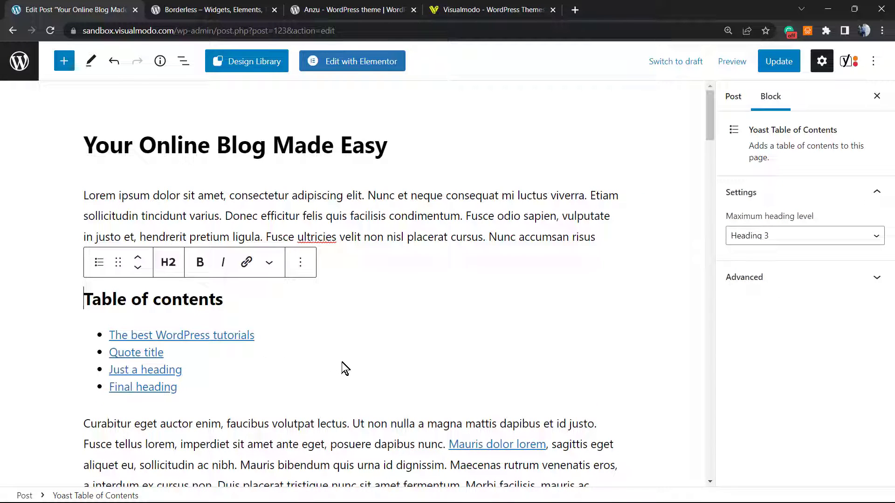
pyautogui.click(255, 385)
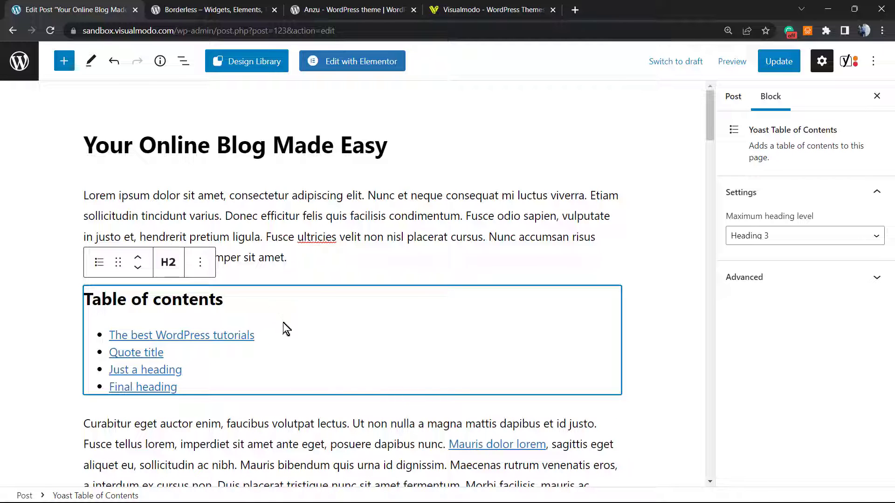
pyautogui.hotkey('ctrl', 's')
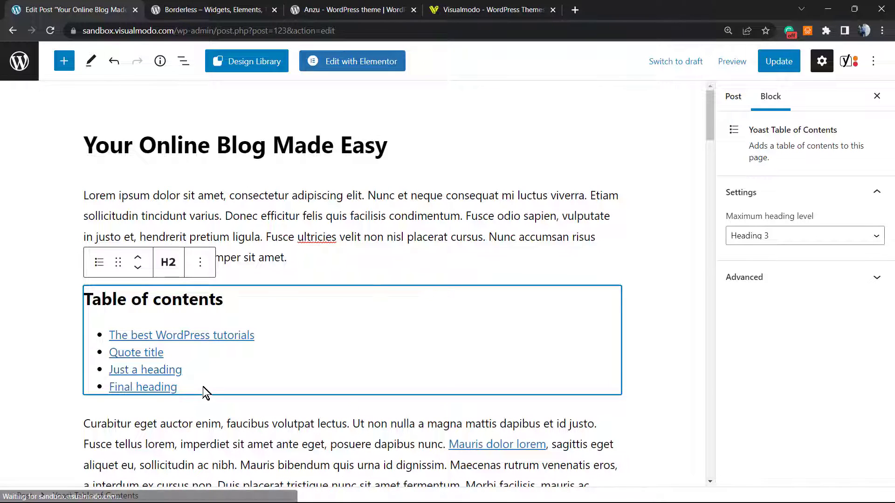
# Compare the table of contents entries with the post's headings, checking "The best WordPress tutorials", "Quote title" and "Just a heading"
pyautogui.scroll(-1, 208, 385)
pyautogui.scroll(-8, 207, 384)
pyautogui.scroll(8, 198, 344)
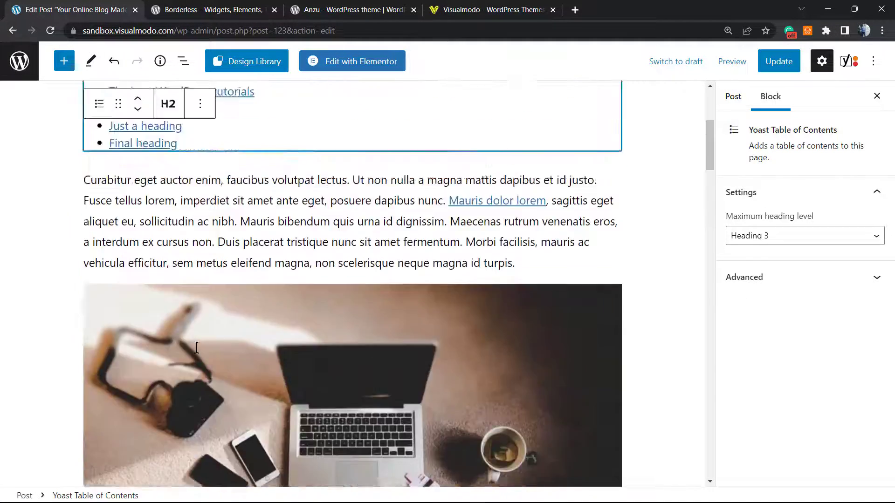
pyautogui.scroll(-10, 184, 343)
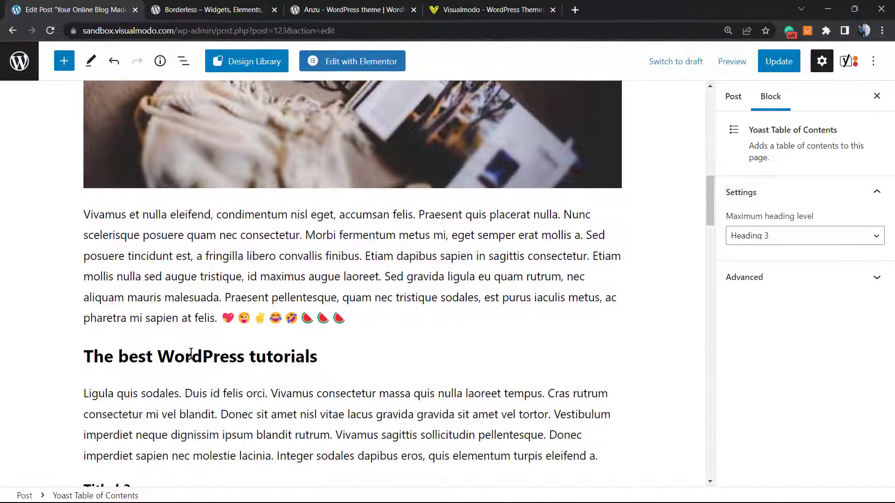
pyautogui.click(187, 354)
pyautogui.scroll(-8, 187, 354)
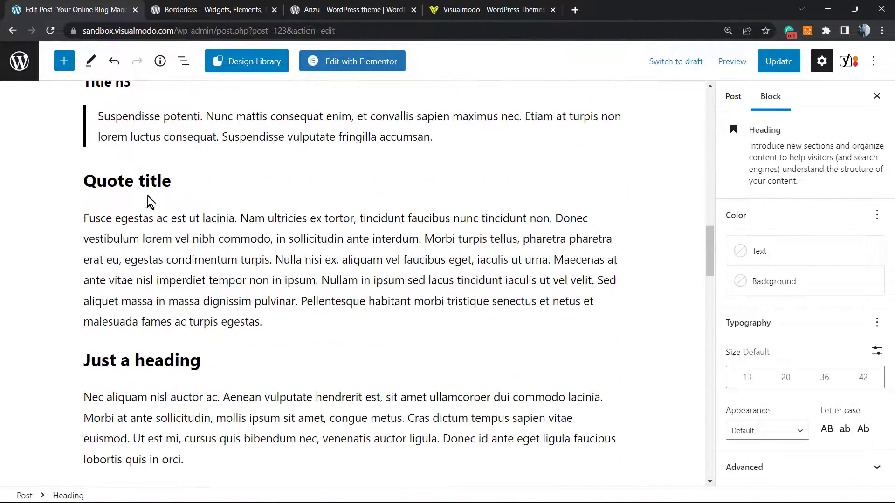
pyautogui.click(145, 183)
pyautogui.scroll(-1, 150, 243)
pyautogui.click(154, 298)
pyautogui.scroll(10, 154, 298)
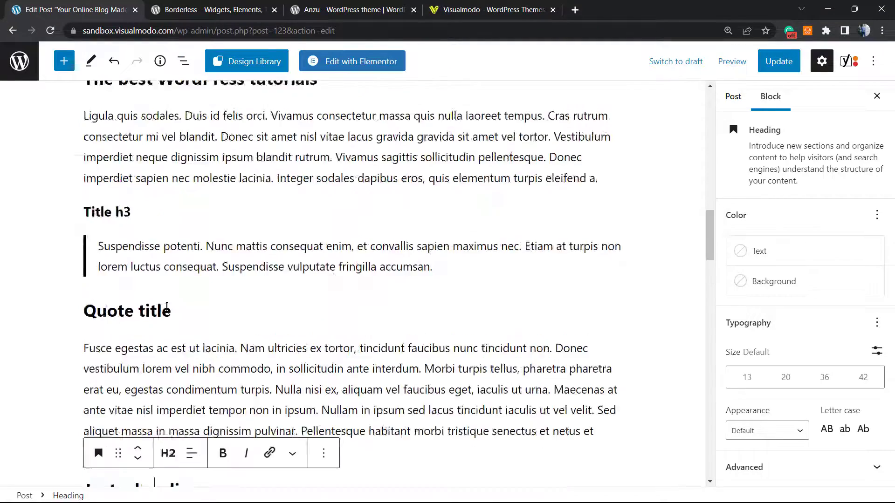
pyautogui.scroll(4, 189, 345)
pyautogui.scroll(-4, 185, 339)
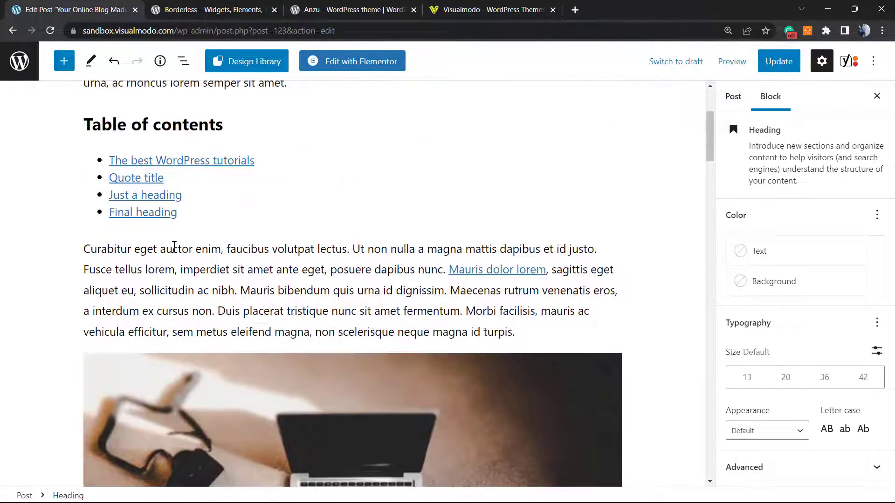
pyautogui.scroll(1, 172, 215)
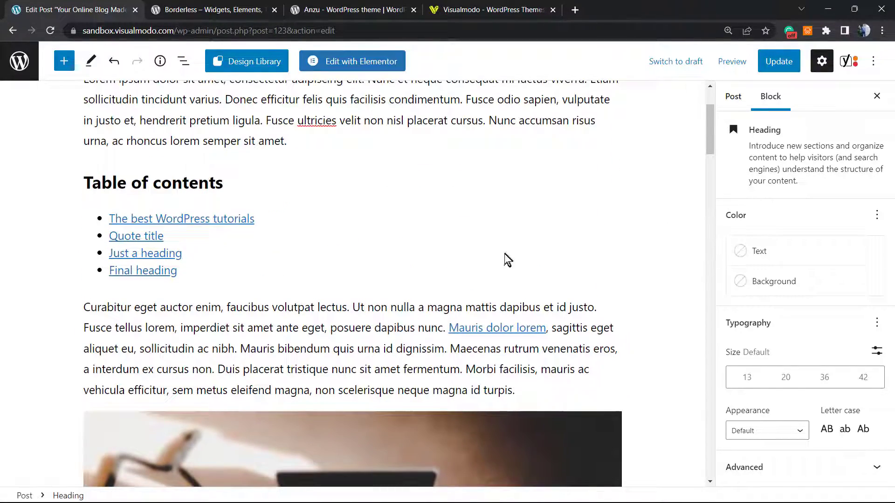
# Set the maximum heading level of the Yoast Table of Contents block to Heading 2 and check its listed entries
pyautogui.click(380, 244)
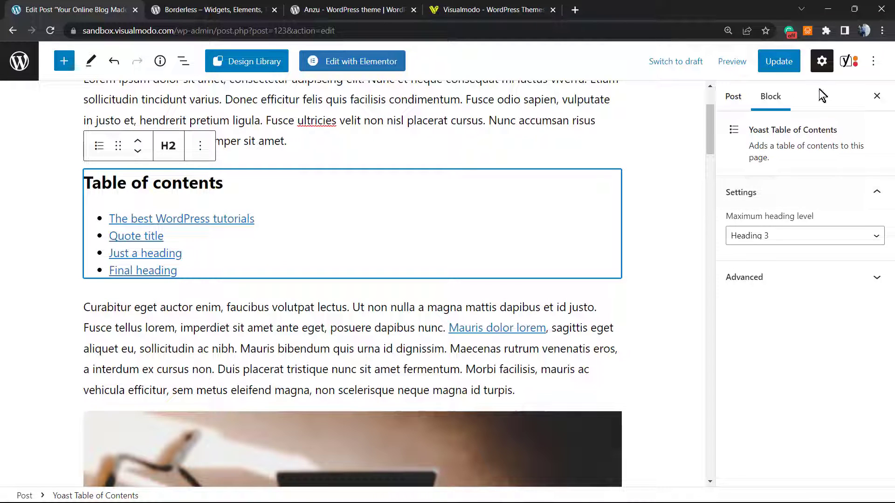
pyautogui.click(788, 240)
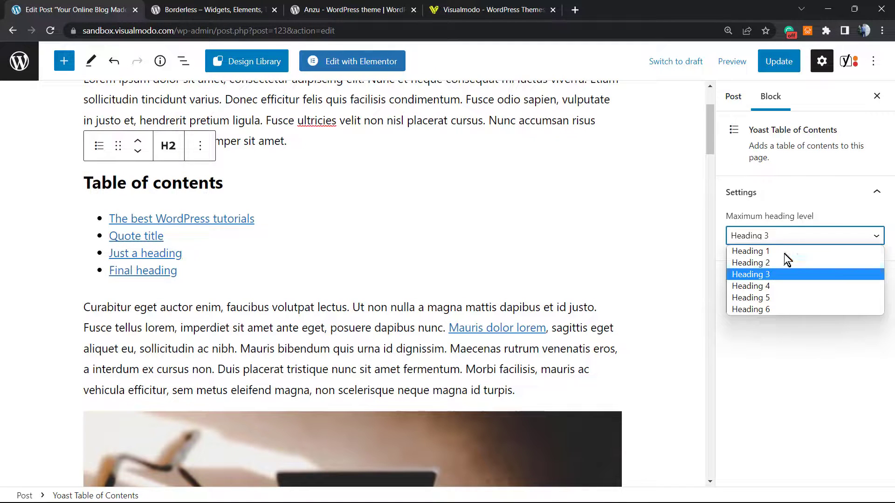
pyautogui.click(784, 286)
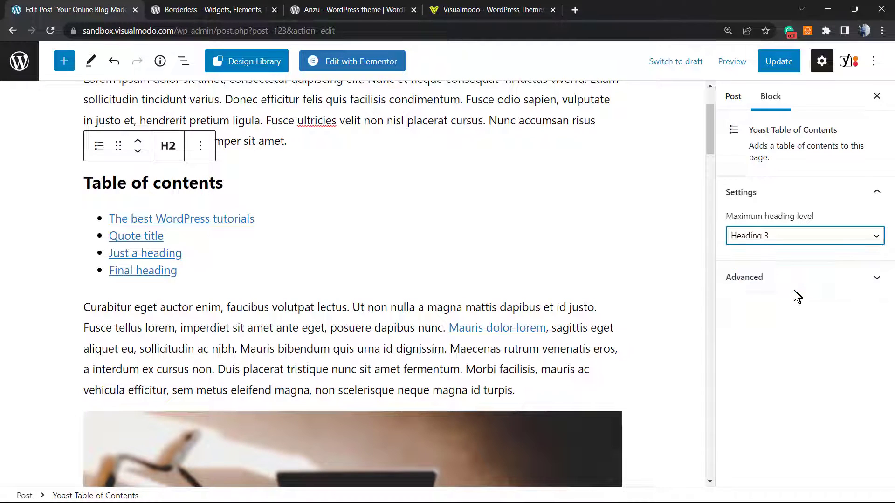
pyautogui.click(779, 241)
pyautogui.click(778, 264)
pyautogui.scroll(1, 211, 256)
pyautogui.scroll(-7, 219, 289)
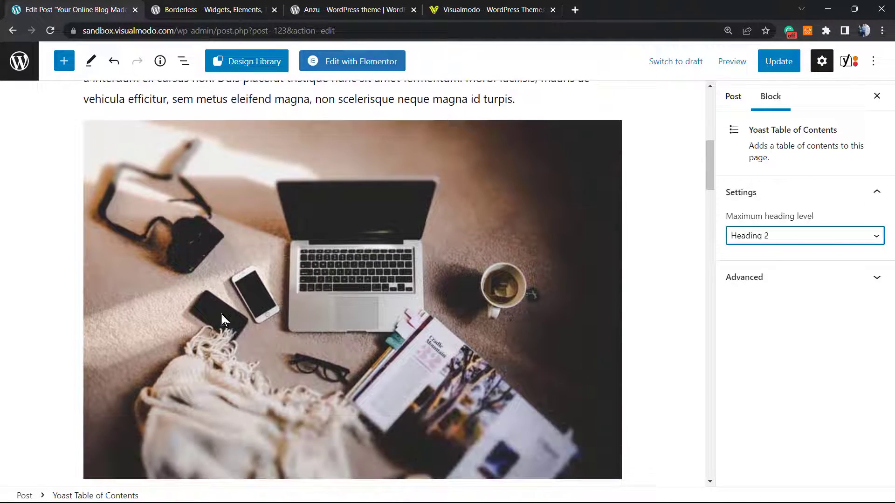
pyautogui.scroll(7, 217, 311)
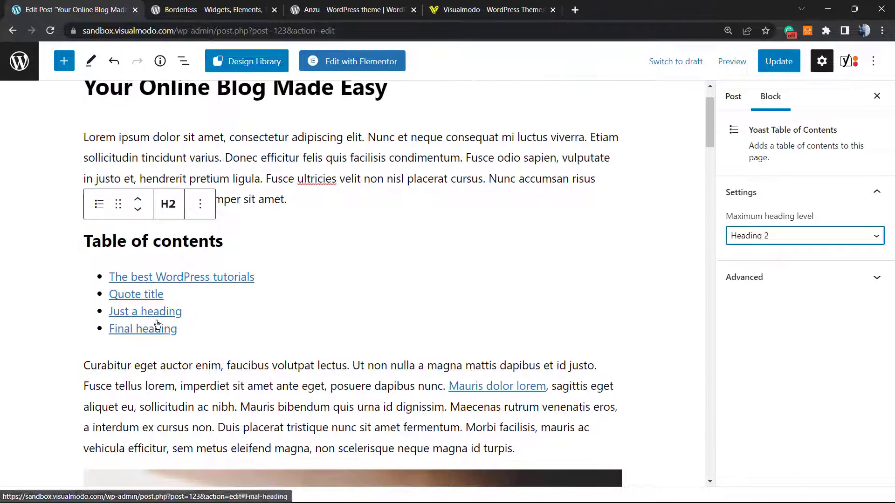
# Transform the Table of Contents block into a one-column Columns block and disable stacking on mobile
pyautogui.click(201, 298)
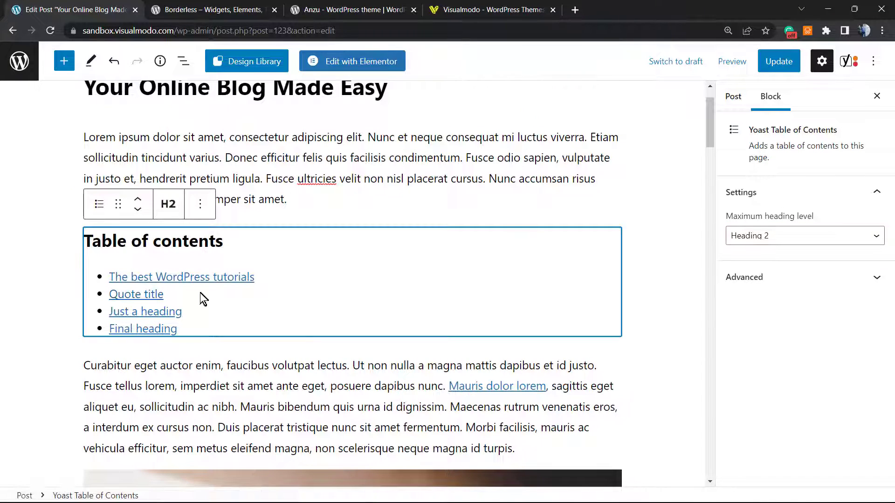
pyautogui.click(99, 204)
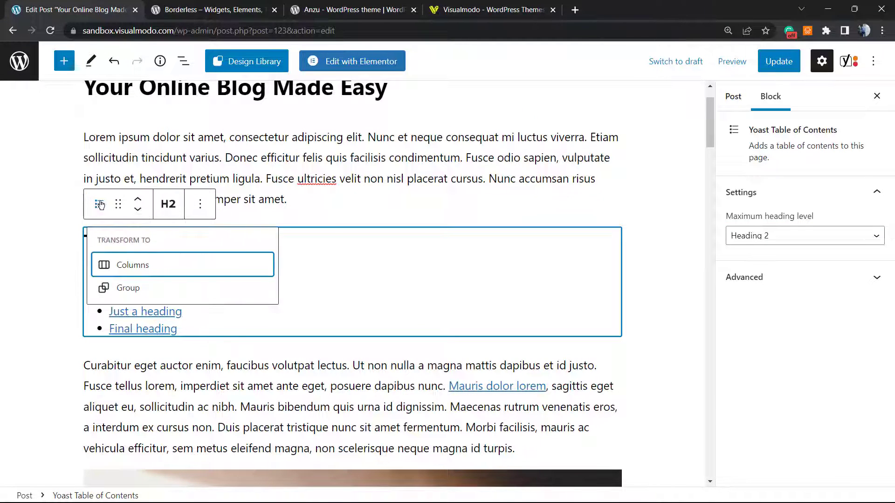
pyautogui.click(142, 270)
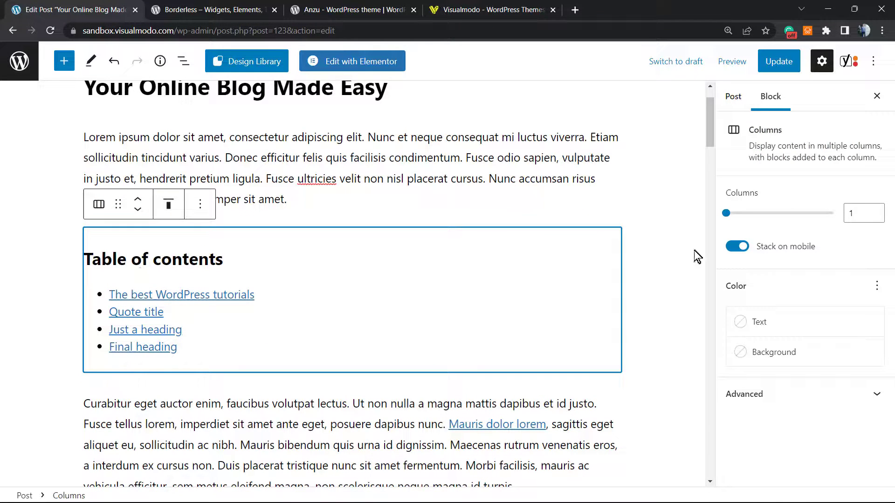
pyautogui.moveTo(724, 214); pyautogui.dragTo(699, 222)
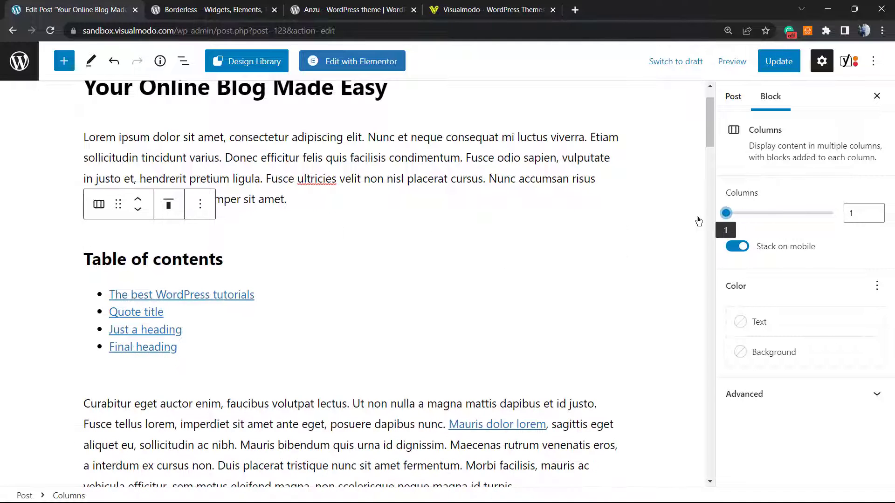
pyautogui.click(740, 249)
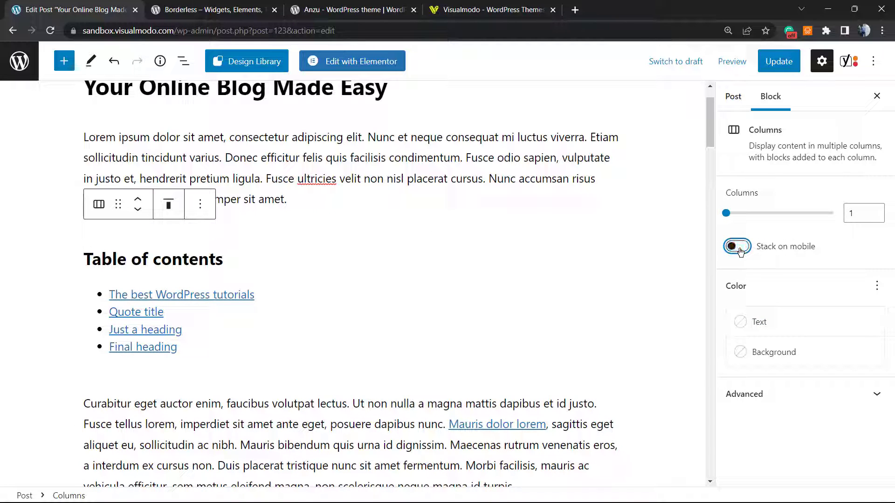
# Transform the Columns block holding the table of contents into a Group and switch its layout to Row
pyautogui.click(99, 204)
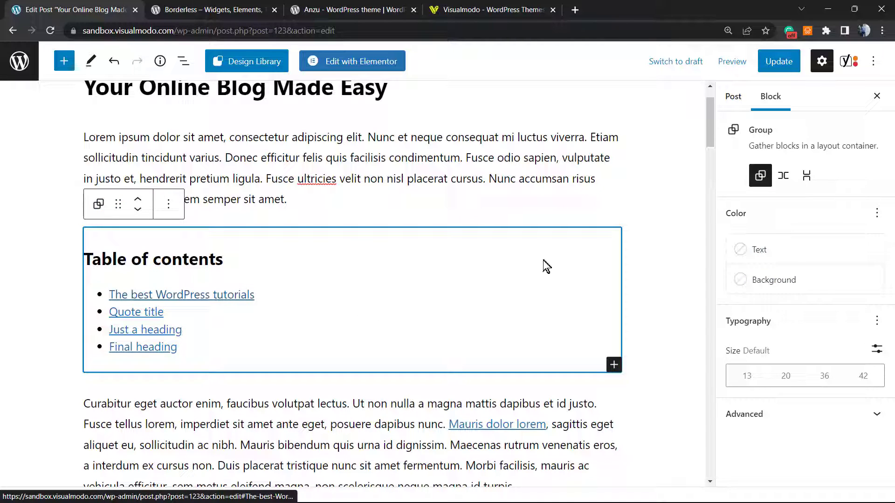
pyautogui.click(788, 182)
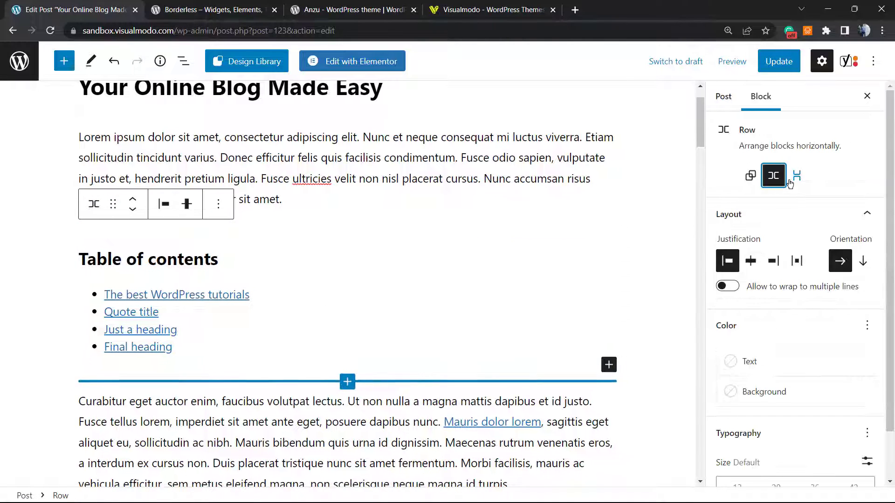
# Try center, right and space-between justification and vertical orientation on the row, ending with left justification and horizontal orientation
pyautogui.click(755, 262)
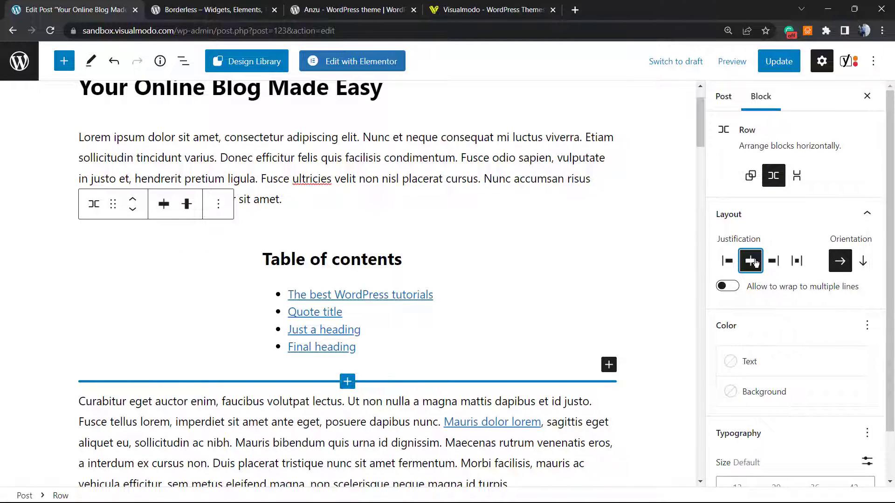
pyautogui.click(772, 262)
pyautogui.click(797, 264)
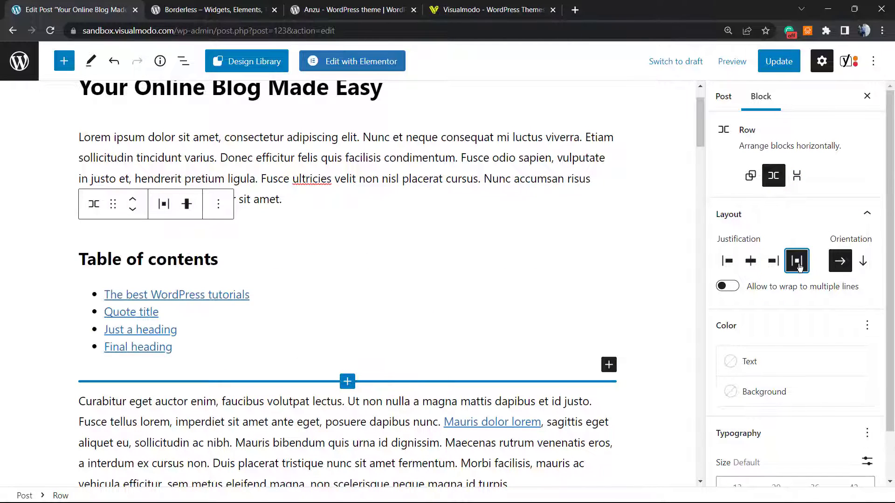
pyautogui.click(772, 263)
pyautogui.click(755, 263)
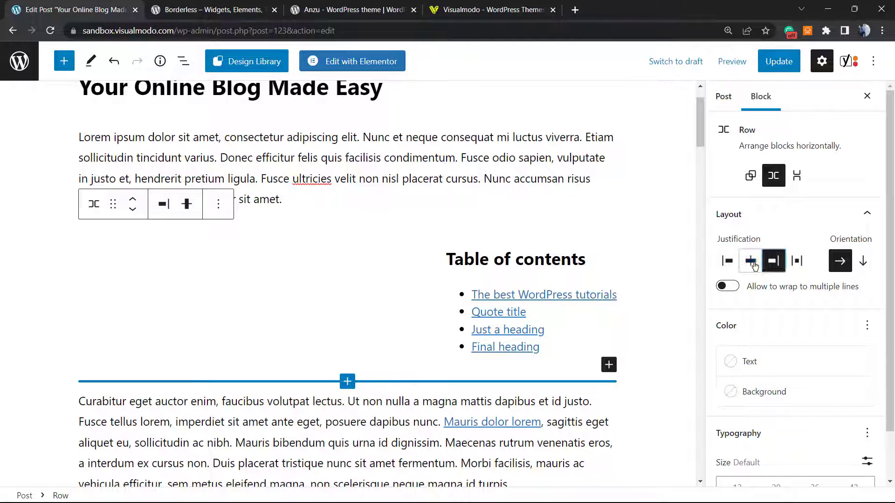
pyautogui.click(862, 262)
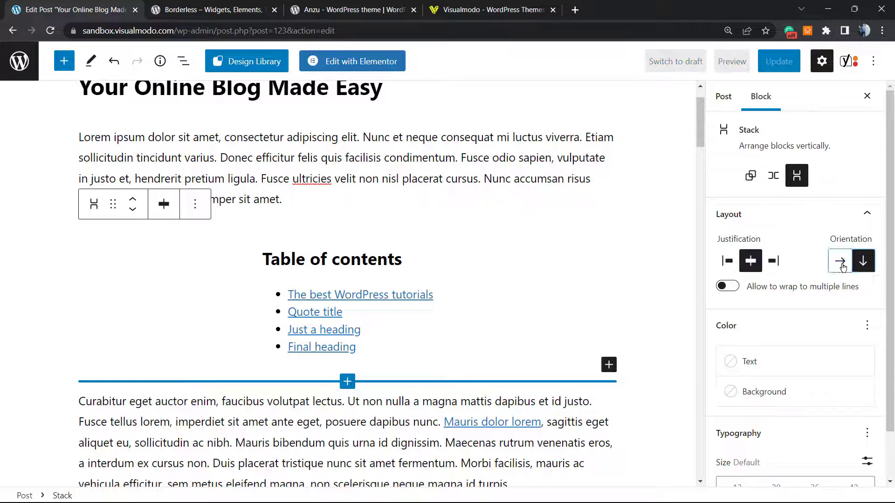
pyautogui.click(839, 262)
pyautogui.click(727, 261)
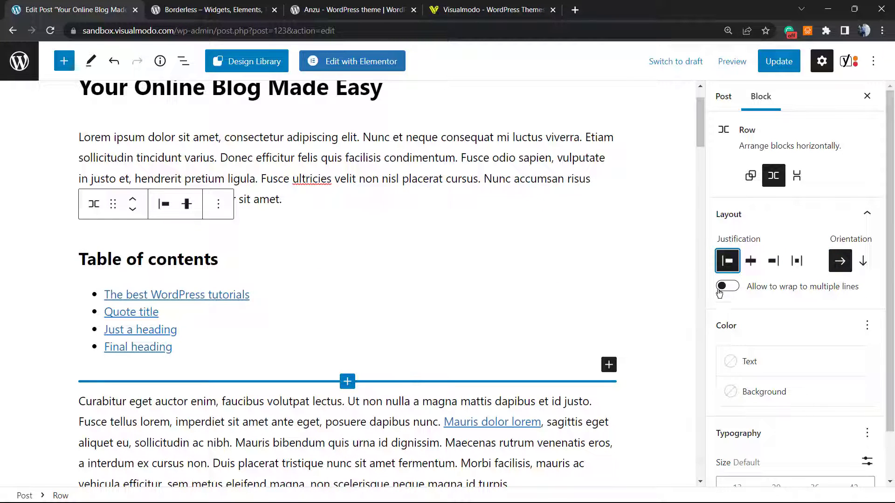
# Look over the table of contents in the post, view the Borderless plugin page on wordpress.org, and return to the post editor
pyautogui.scroll(2, 286, 329)
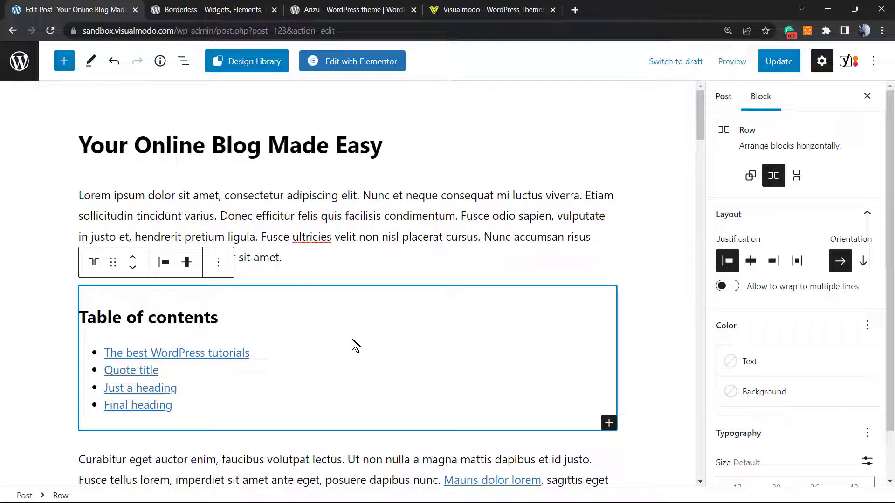
pyautogui.scroll(-5, 356, 352)
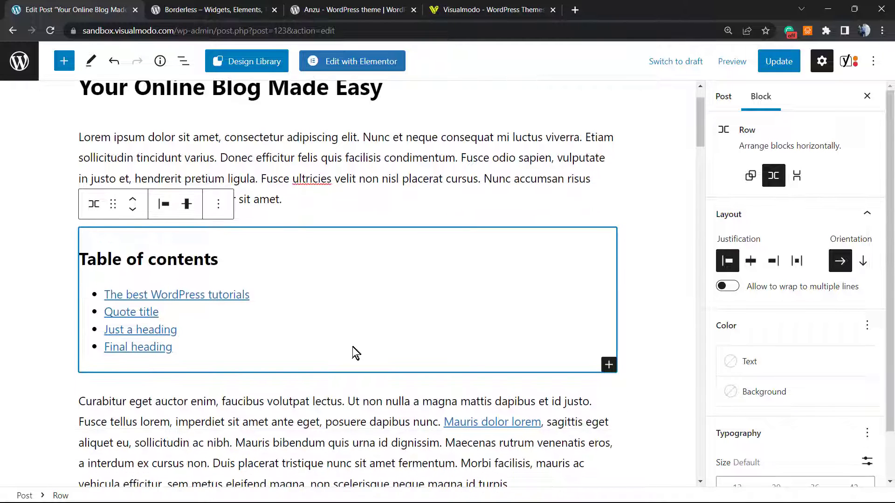
pyautogui.scroll(4, 353, 353)
pyautogui.scroll(1, 353, 353)
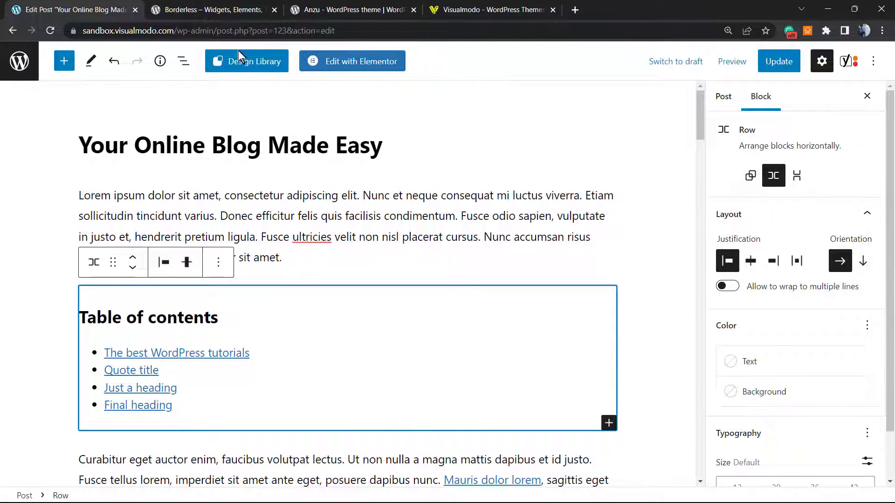
pyautogui.click(198, 6)
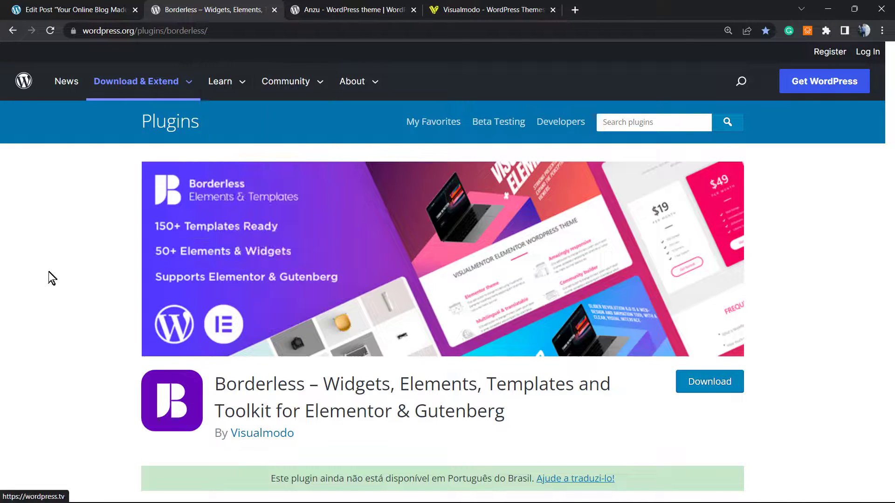
pyautogui.click(127, 5)
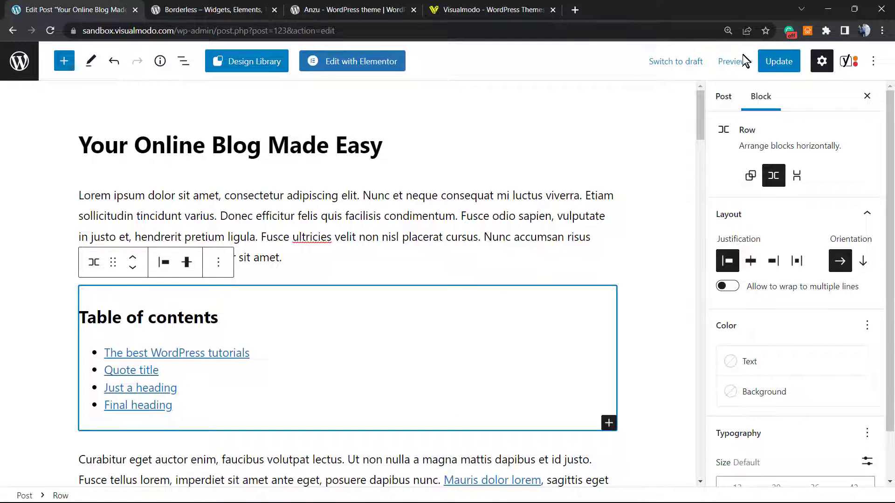
# Update the post and open its published page to check the table of contents
pyautogui.click(770, 61)
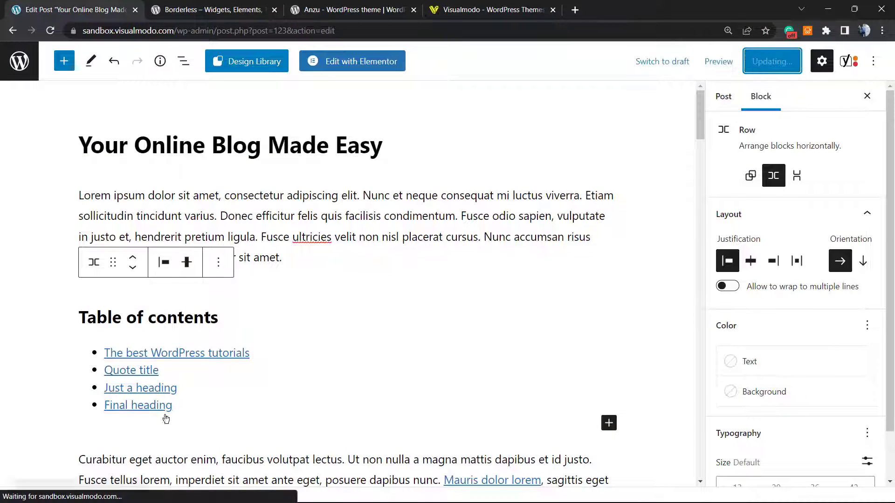
pyautogui.click(119, 466)
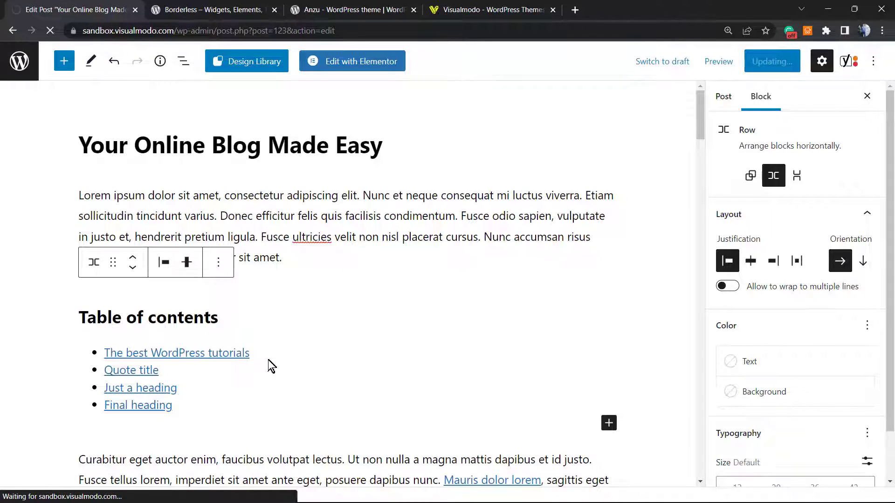
pyautogui.scroll(-6, 259, 351)
pyautogui.scroll(7, 201, 349)
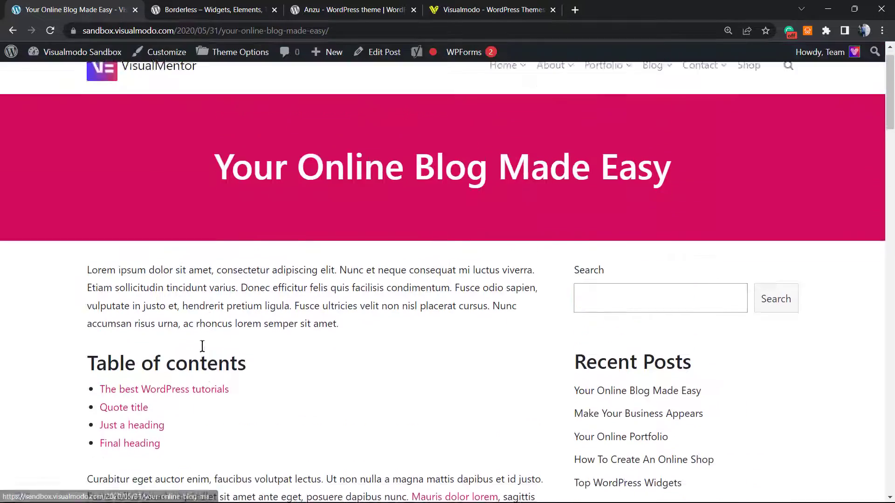
# Switch to the Visualmodo website, open its Templates Library and browse the available templates
pyautogui.click(487, 9)
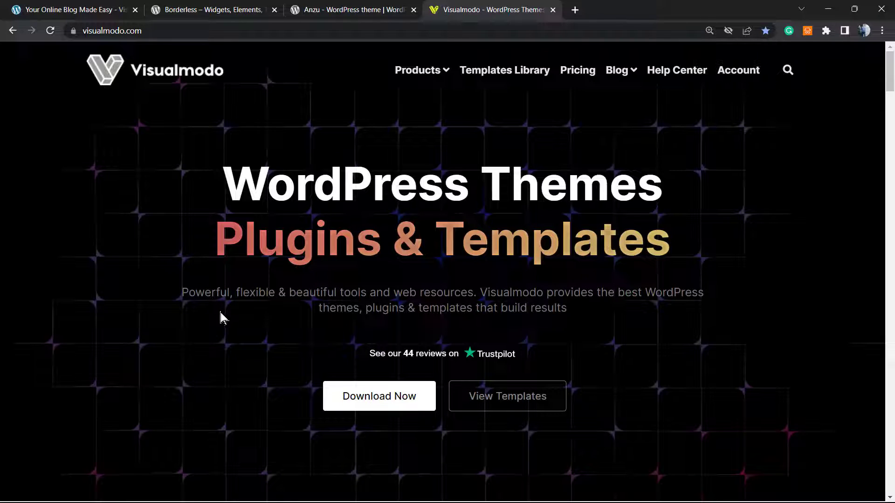
pyautogui.click(505, 76)
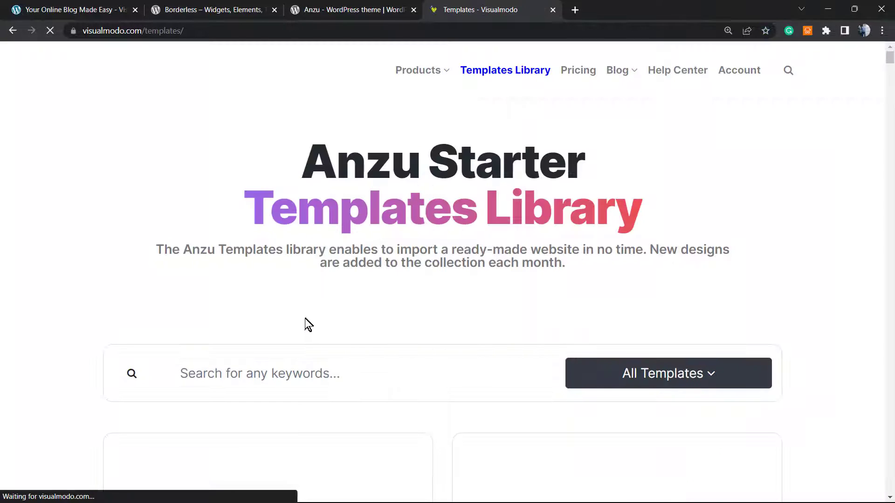
pyautogui.scroll(-5, 107, 339)
pyautogui.scroll(-10, 99, 345)
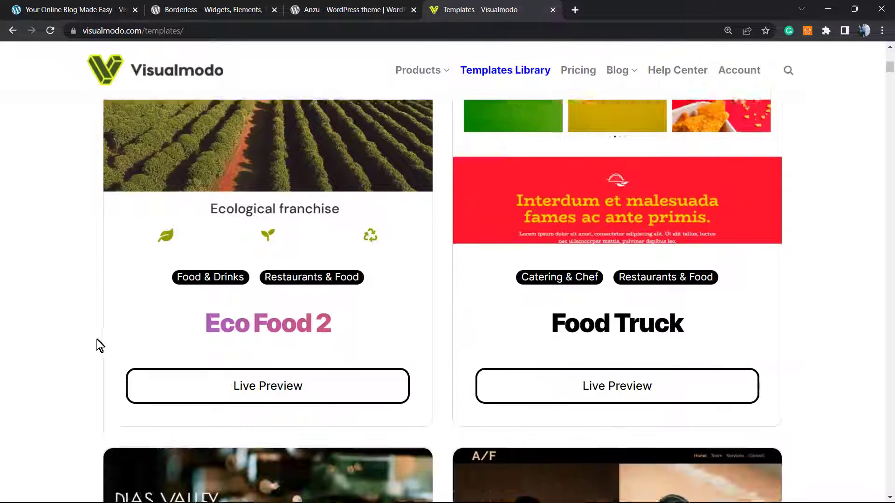
pyautogui.scroll(-14, 90, 340)
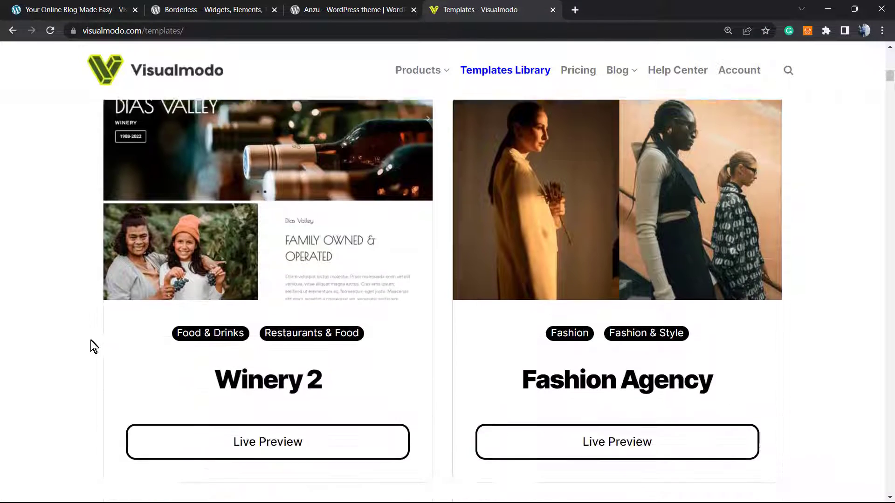
# Look further through the Visualmodo Templates Library, past the Herbal, Lawyer and Modeling Agency templates to Pharmacy and Shoe Shop
pyautogui.scroll(-20, 87, 341)
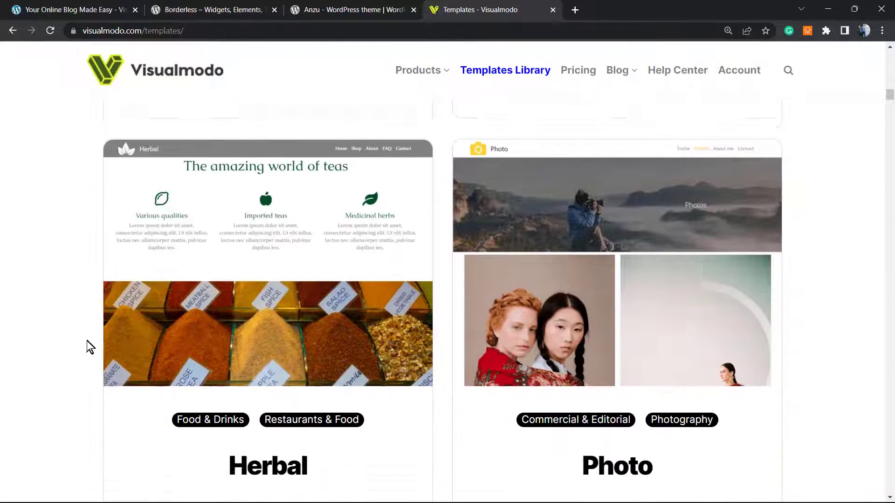
pyautogui.scroll(-15, 86, 340)
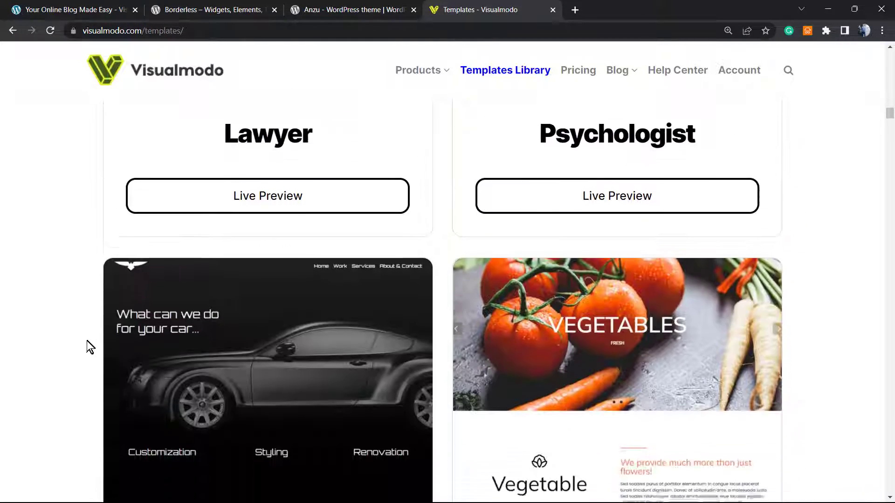
pyautogui.scroll(-16, 87, 340)
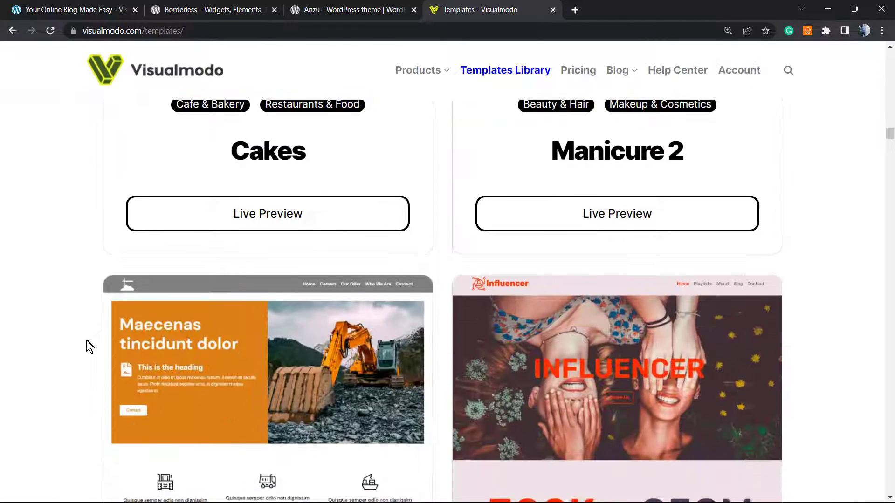
pyautogui.scroll(-20, 55, 345)
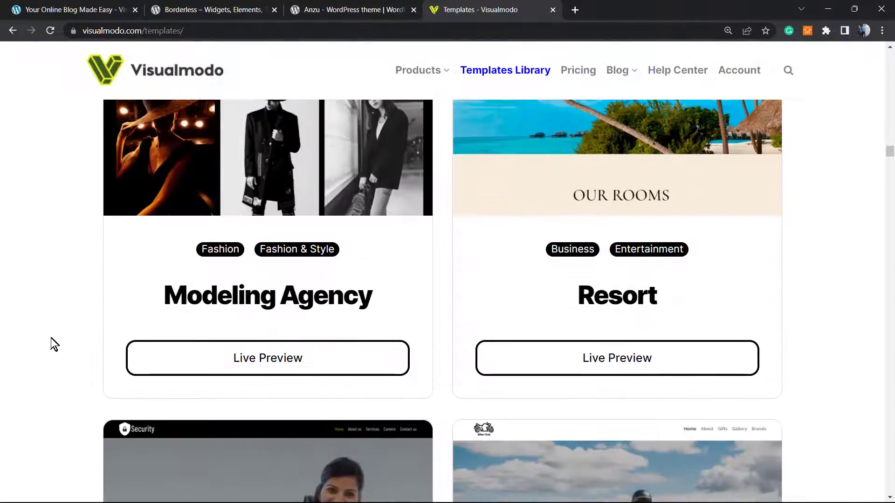
pyautogui.scroll(-20, 51, 337)
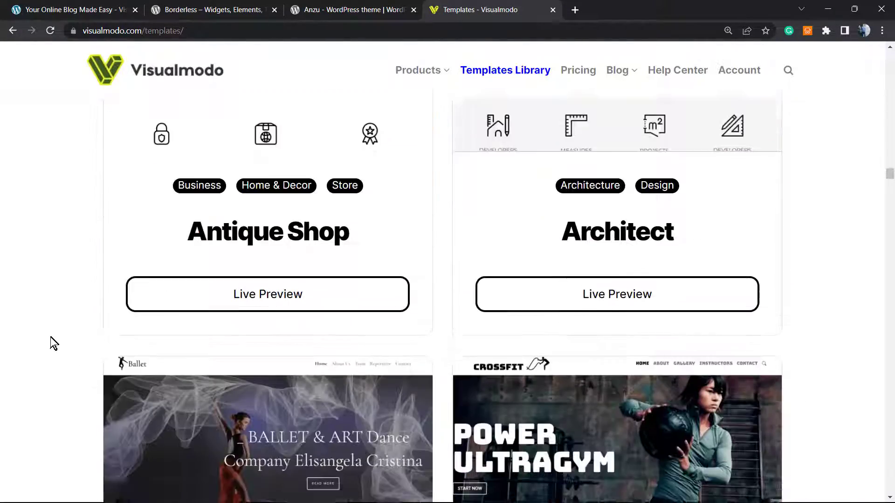
pyautogui.scroll(-20, 47, 340)
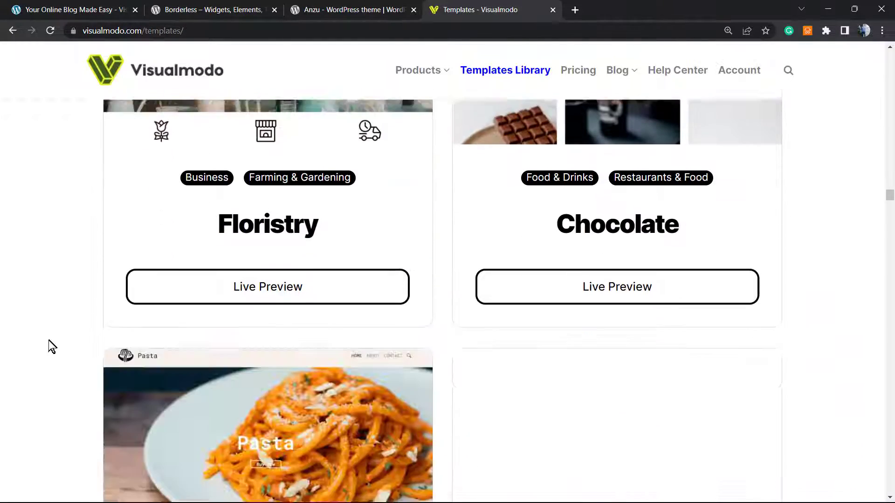
pyautogui.scroll(-8, 233, 303)
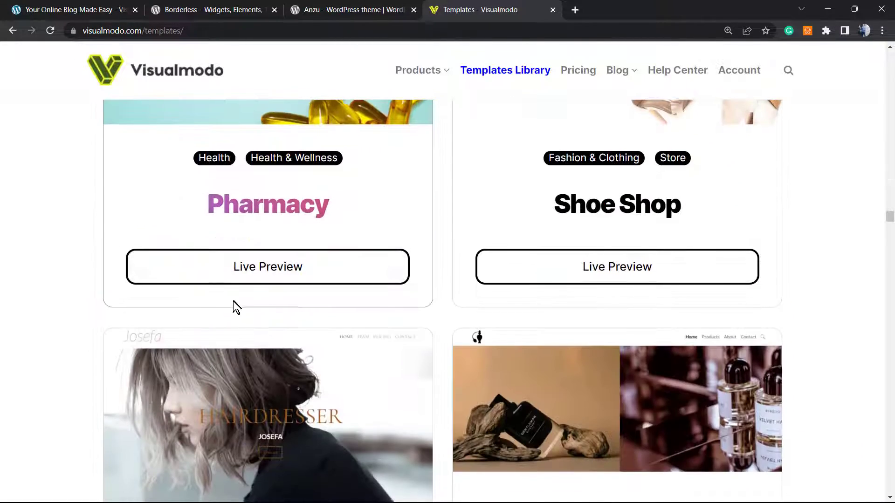
# View the Anzu theme page on wordpress.org, examining the theme's name and its version and requirements details
pyautogui.click(335, 9)
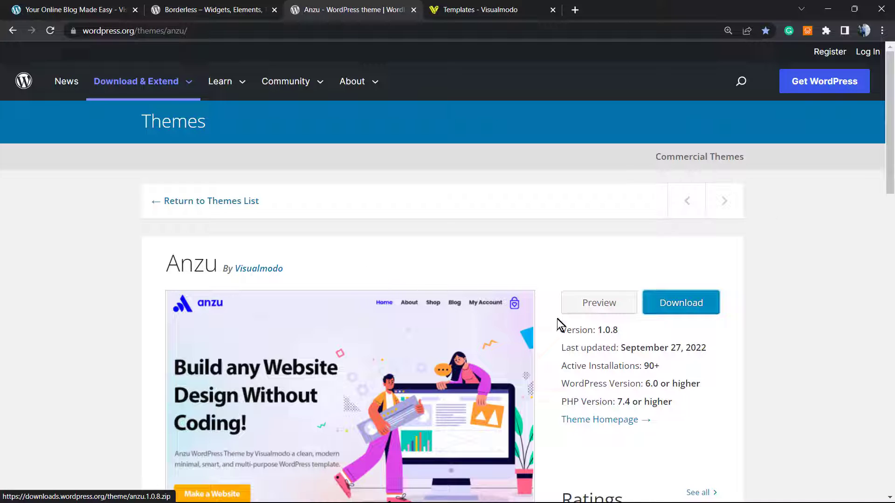
pyautogui.tripleClick(170, 261)
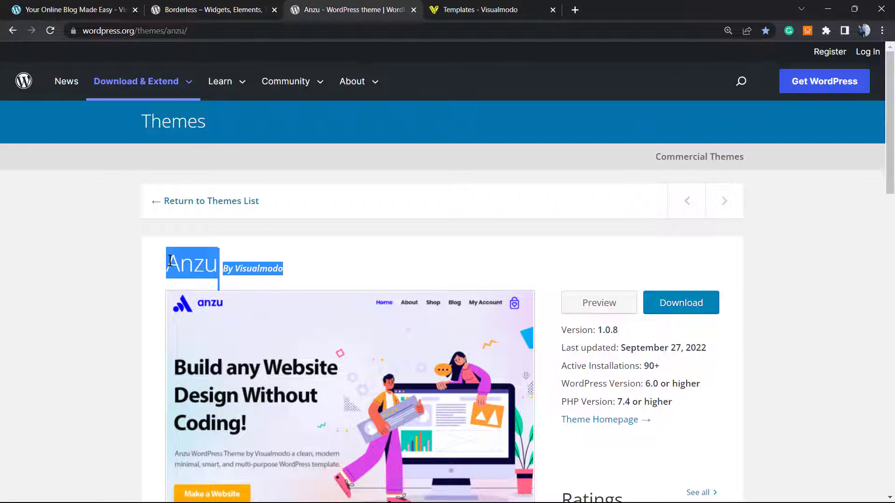
pyautogui.click(170, 261)
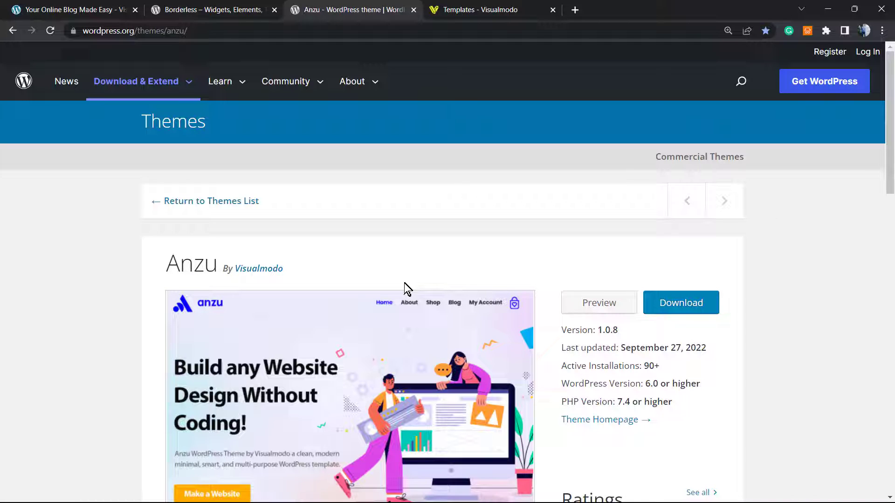
pyautogui.moveTo(509, 326); pyautogui.dragTo(624, 420)
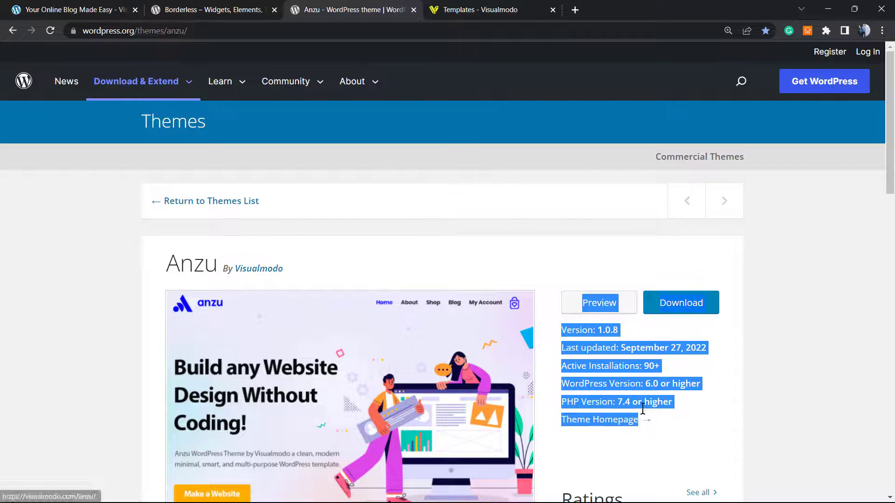
pyautogui.click(433, 256)
# View the Borderless plugin page on wordpress.org, highlighting the words Elements, Templates and Toolkit in the plugin title
pyautogui.click(247, 7)
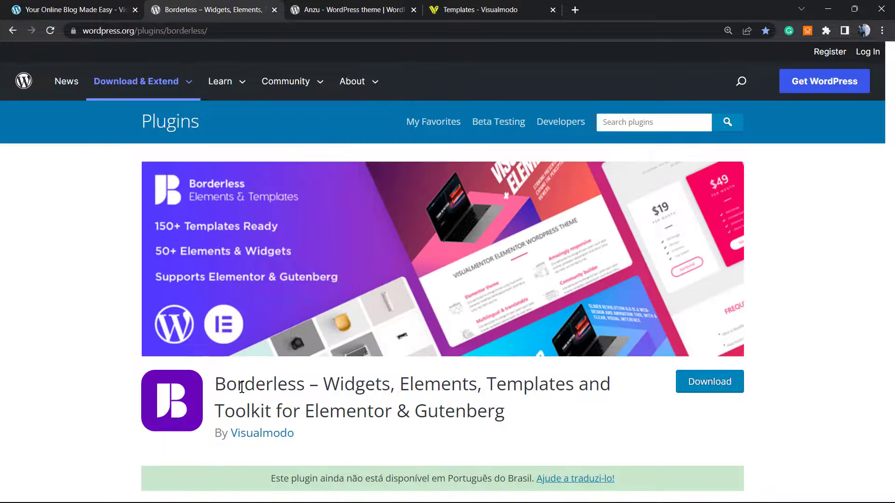
pyautogui.doubleClick(350, 390)
pyautogui.doubleClick(452, 391)
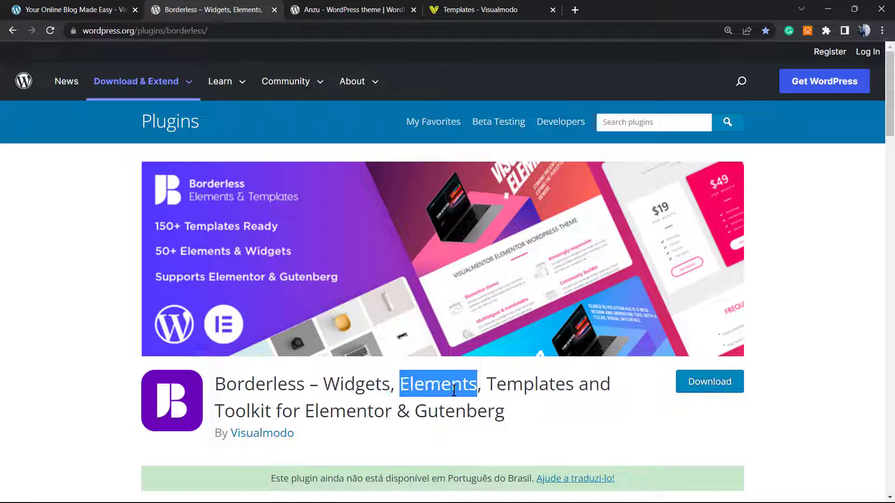
pyautogui.click(550, 385)
pyautogui.doubleClick(550, 385)
pyautogui.doubleClick(238, 410)
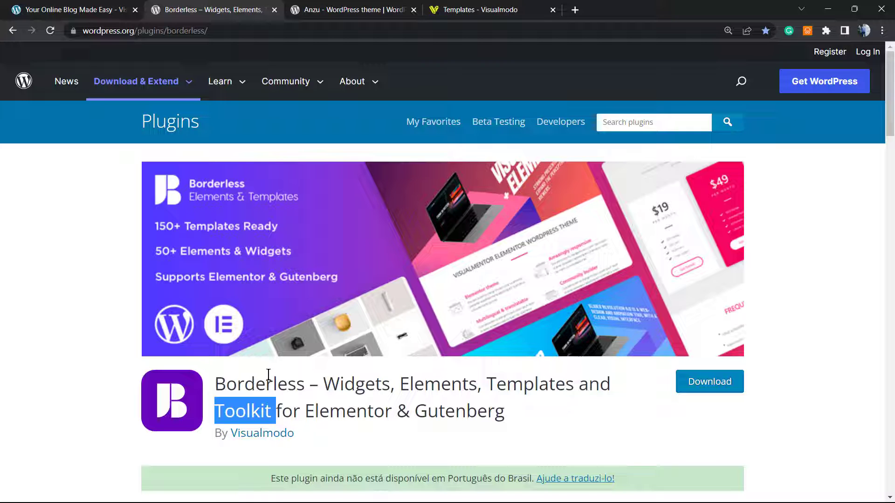
# Return to the published post, follow the table of contents link "The best WordPress tutorials", and go back up to the list
pyautogui.click(79, 6)
pyautogui.click(193, 7)
pyautogui.click(98, 8)
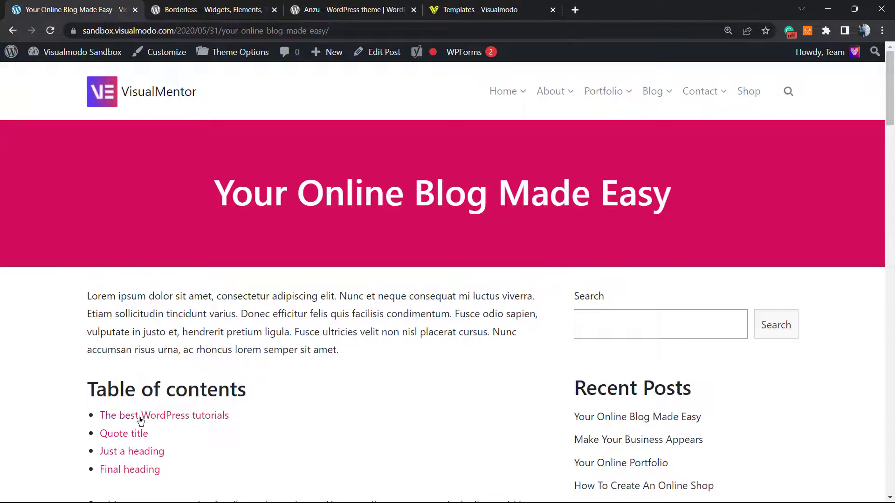
pyautogui.click(141, 416)
pyautogui.scroll(15, 147, 298)
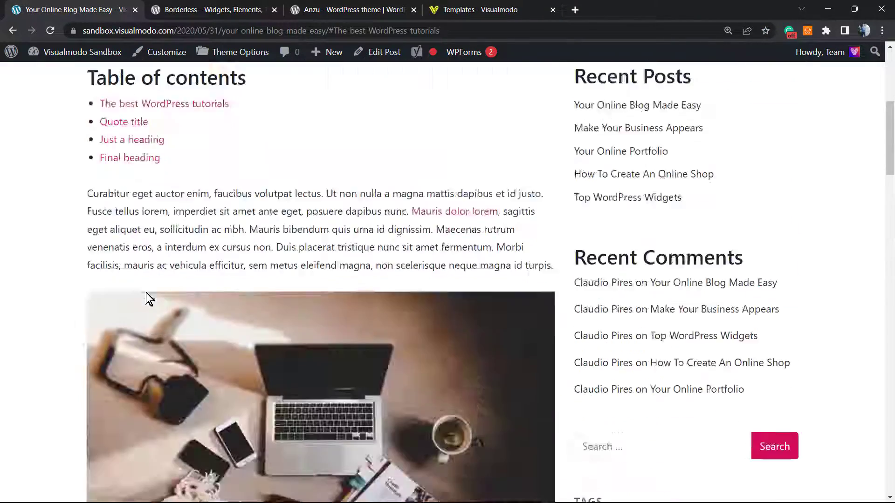